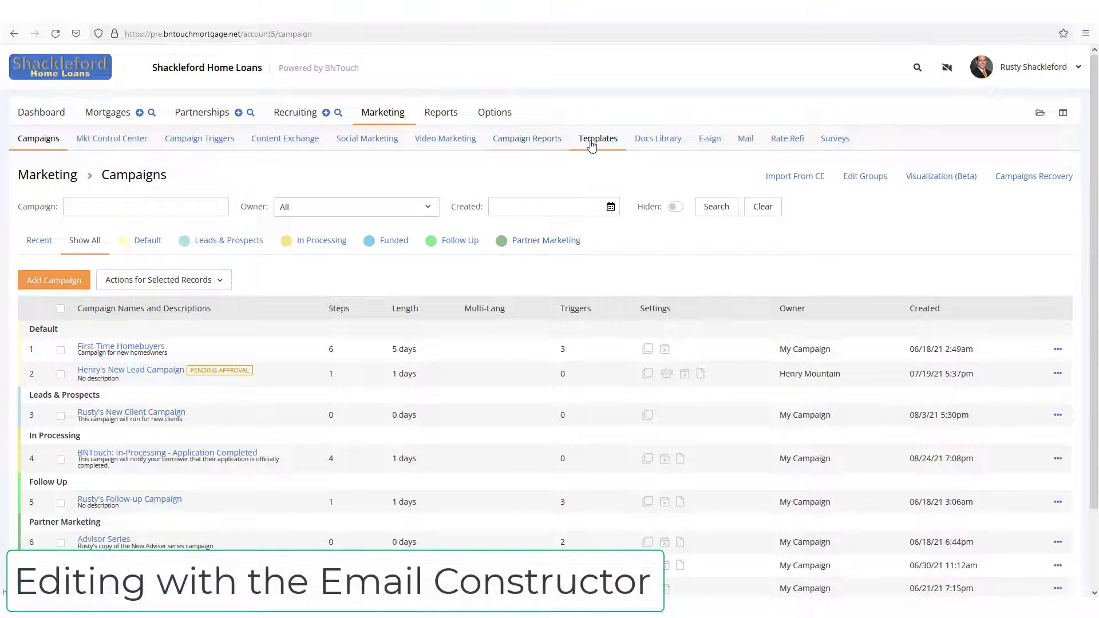
Step: Start a new template from the Marketing Templates list
left_click(598, 138)
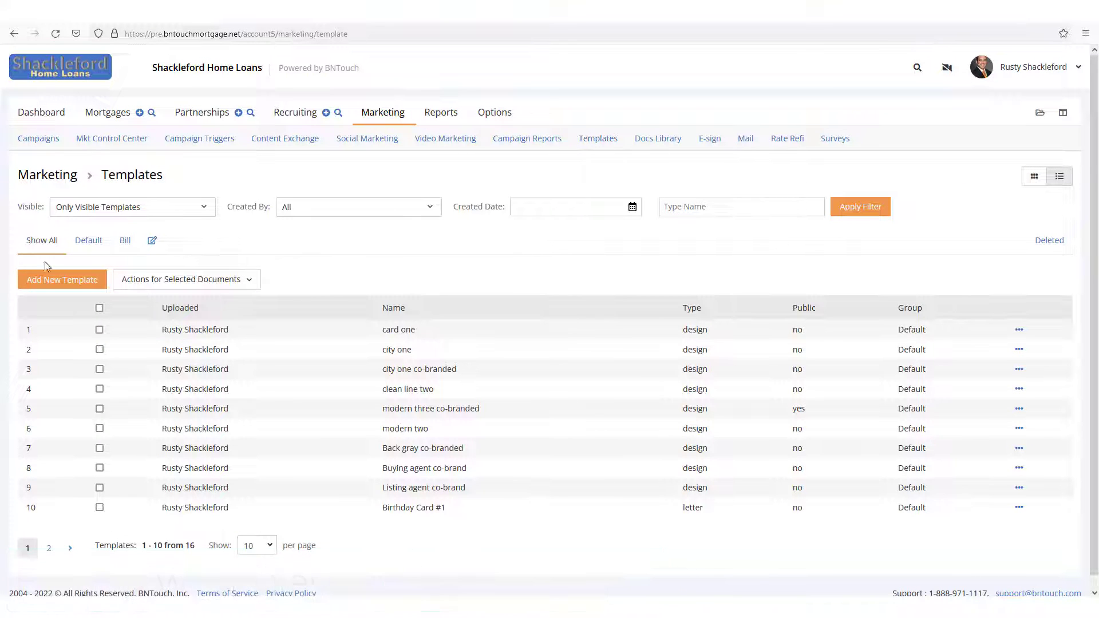
left_click(45, 279)
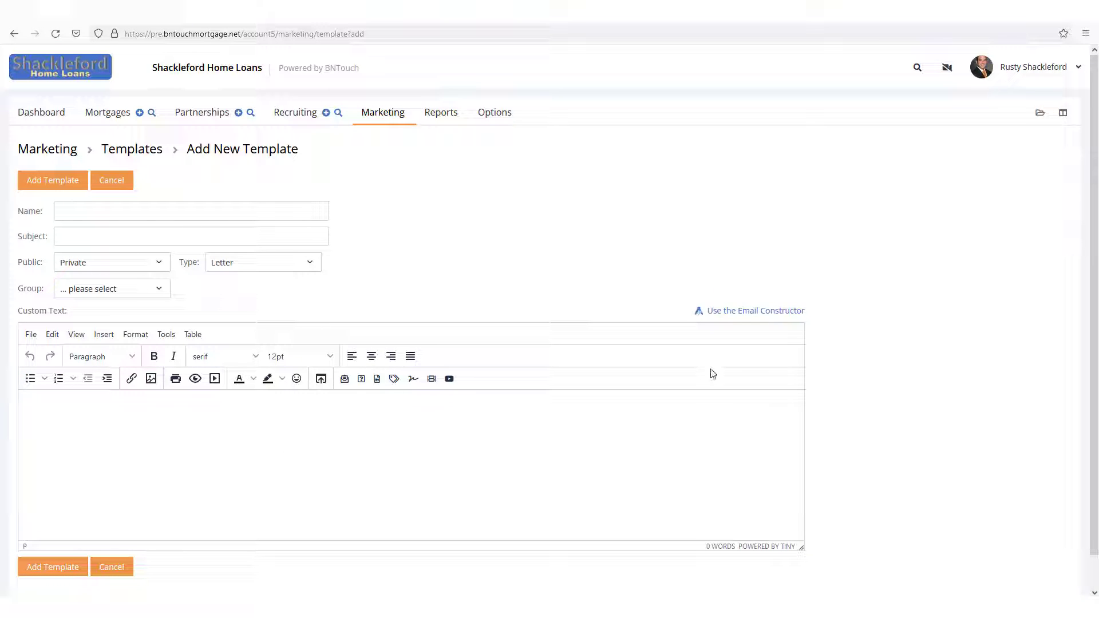
Step: Add an image block and an image-and-text row, with the Shackleford logo in the top block
left_click(722, 310)
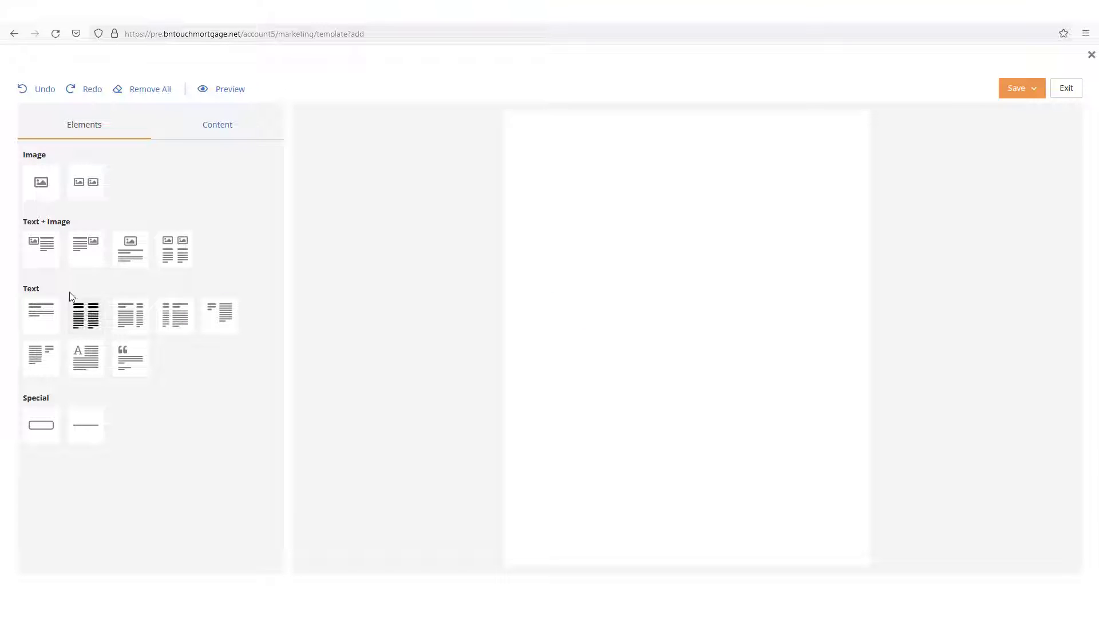
left_click(41, 182)
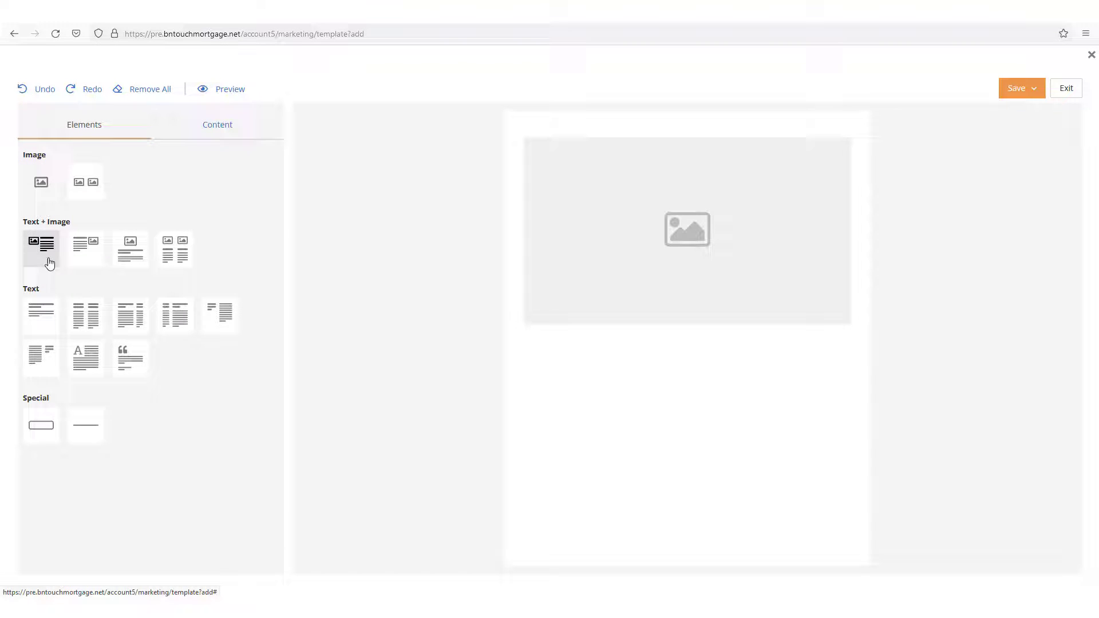
left_click(42, 248)
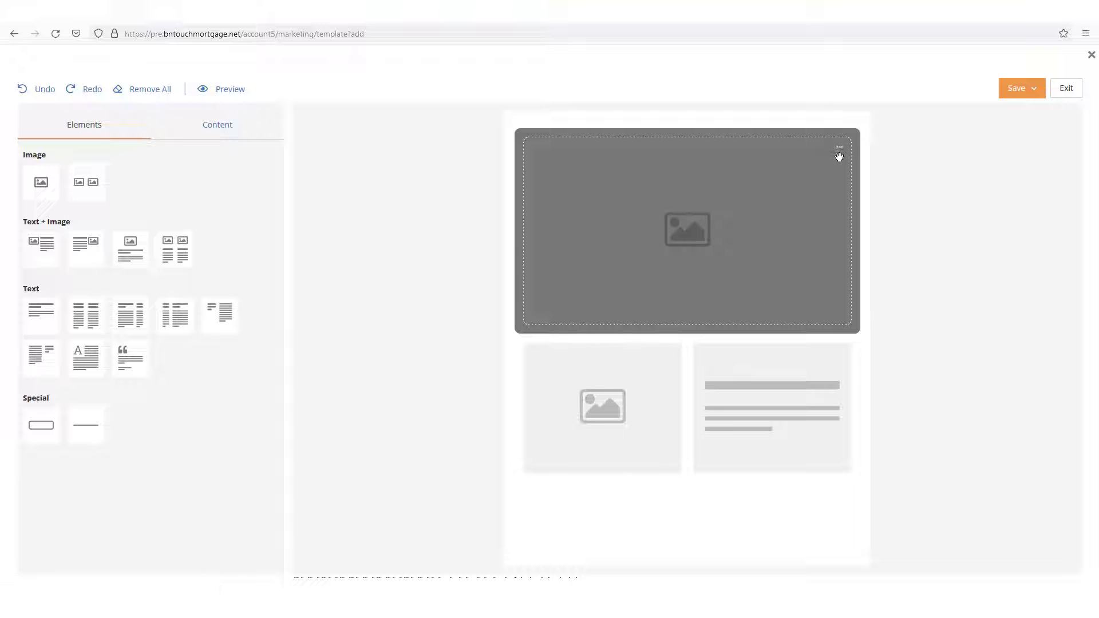
left_click(843, 154)
left_click(797, 169)
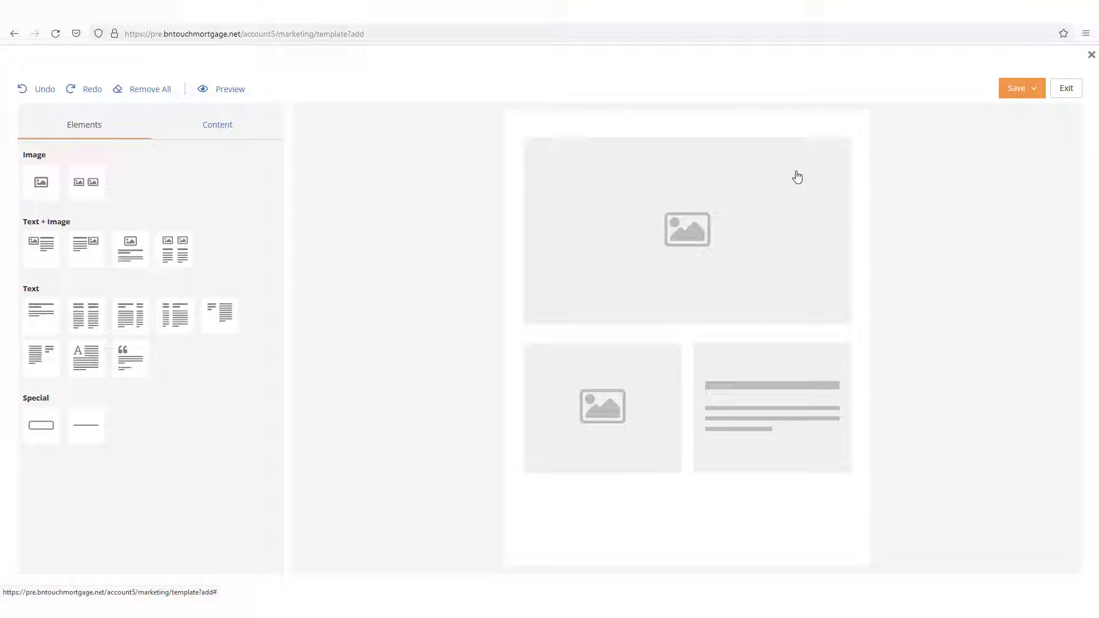
left_click(656, 184)
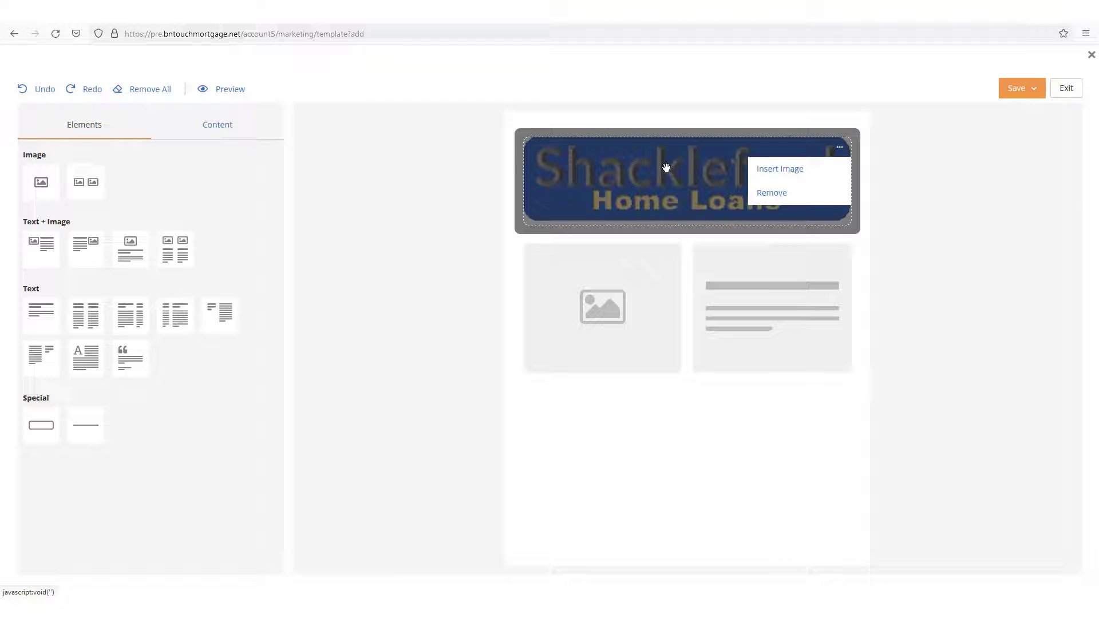
left_click_drag(666, 168, 678, 350)
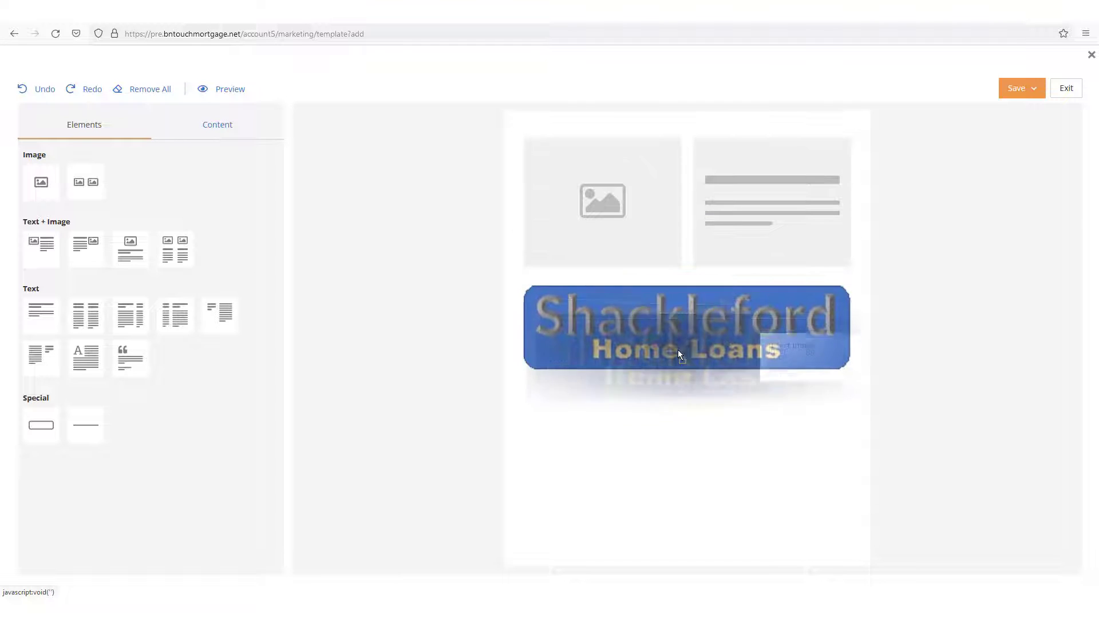
Step: Add a video block showing World Animation Video and move the logo back to the top
left_click(225, 128)
left_click(103, 288)
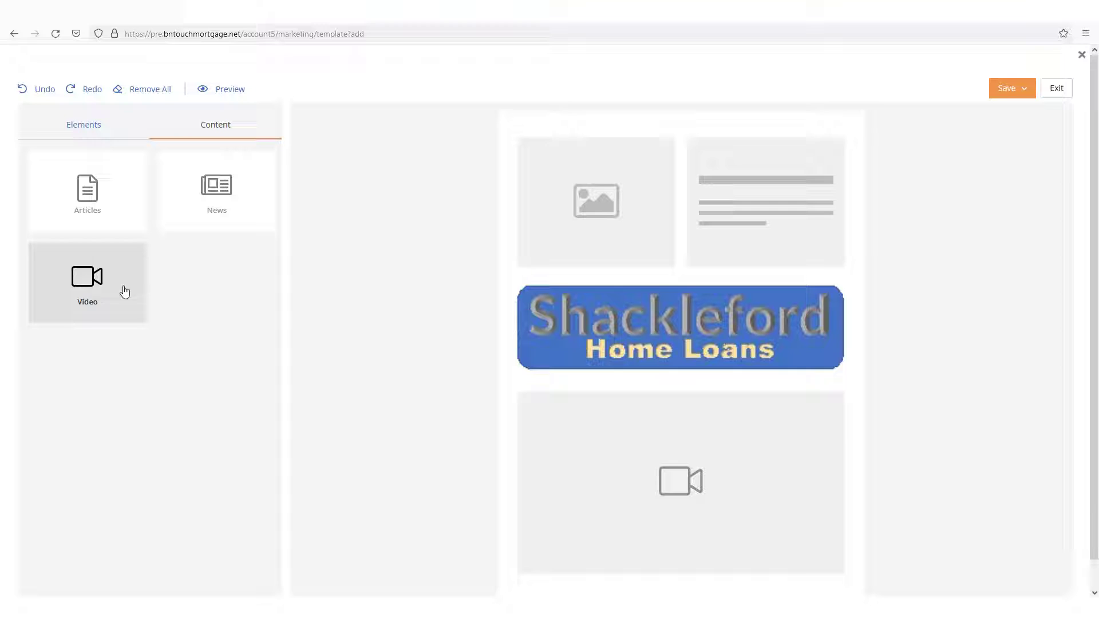
left_click(834, 402)
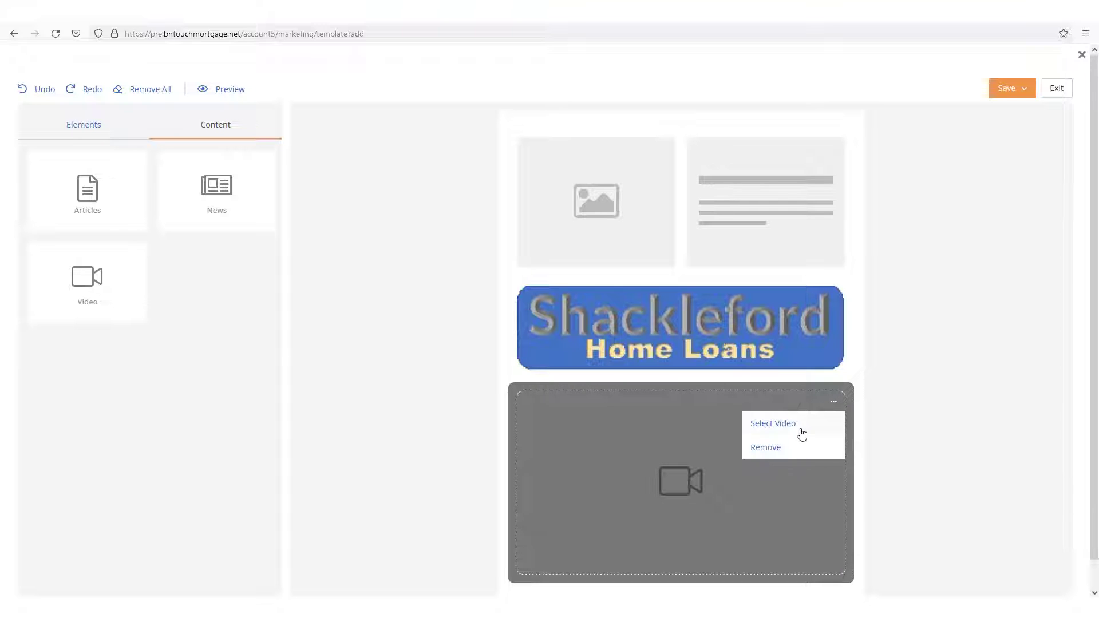
left_click(773, 423)
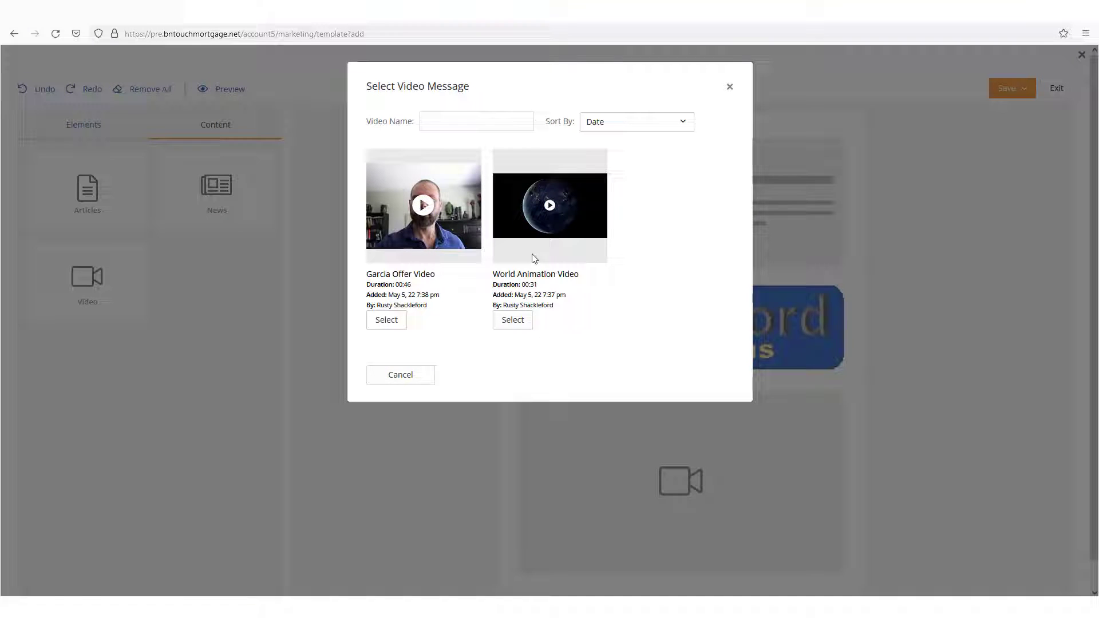
left_click(513, 320)
mouse_move(619, 361)
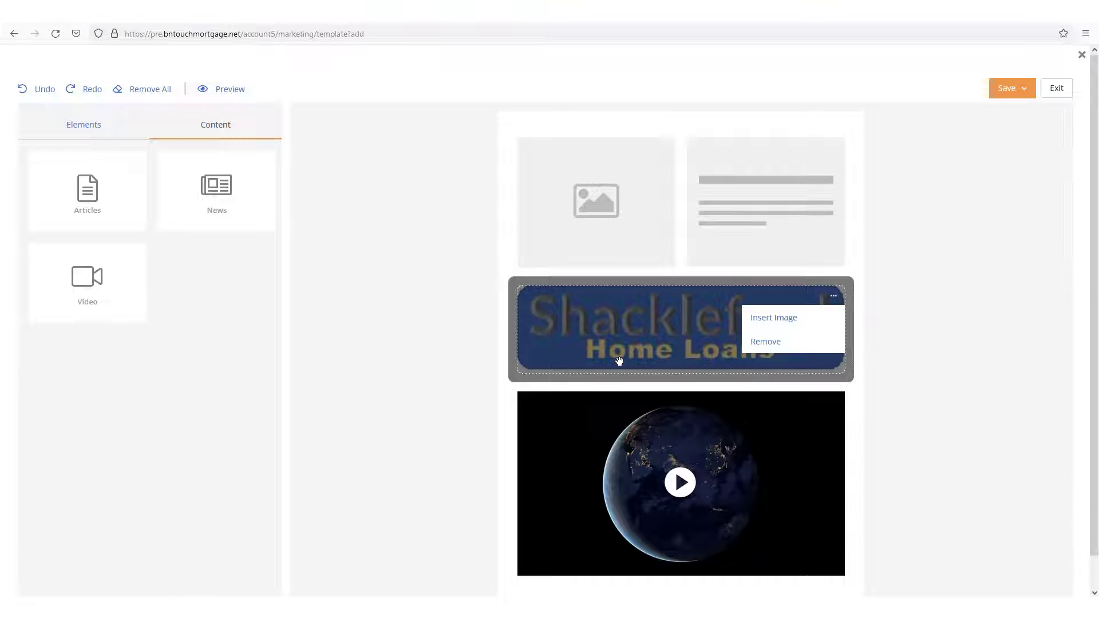
left_click_drag(618, 360, 618, 172)
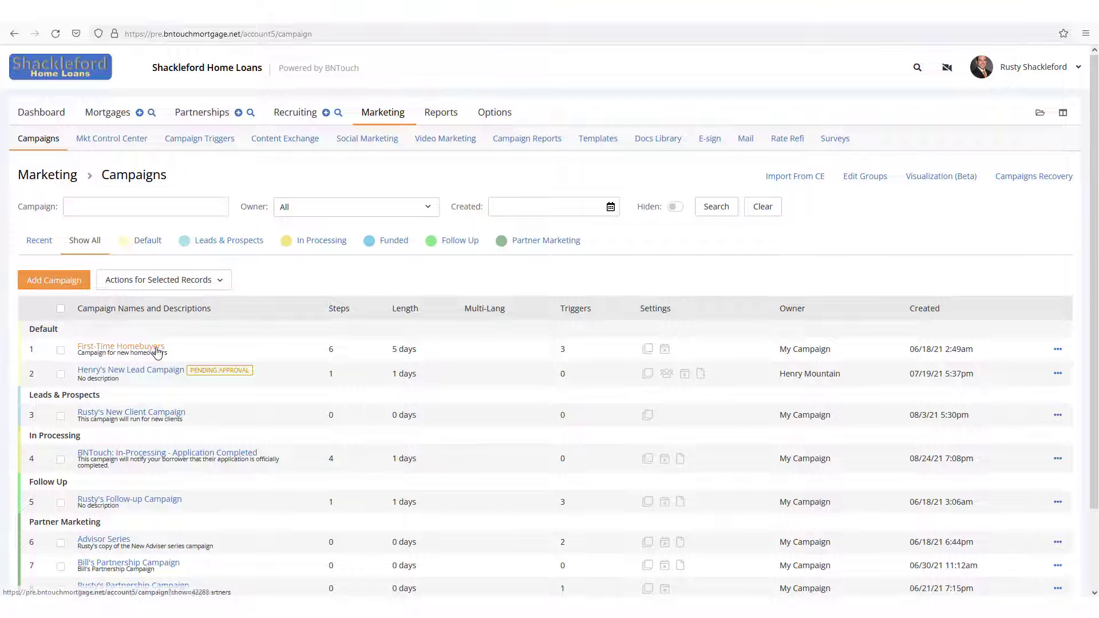
Step: Add a new e-mail step to First-Time Homebuyers, then go to the Templates list
left_click(121, 346)
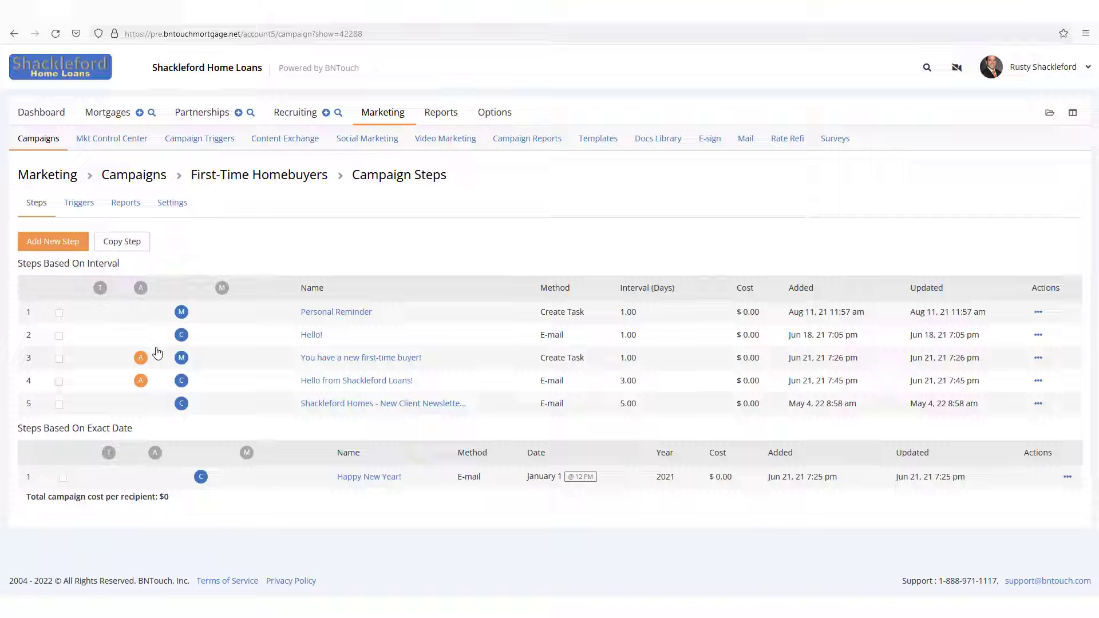
left_click(52, 241)
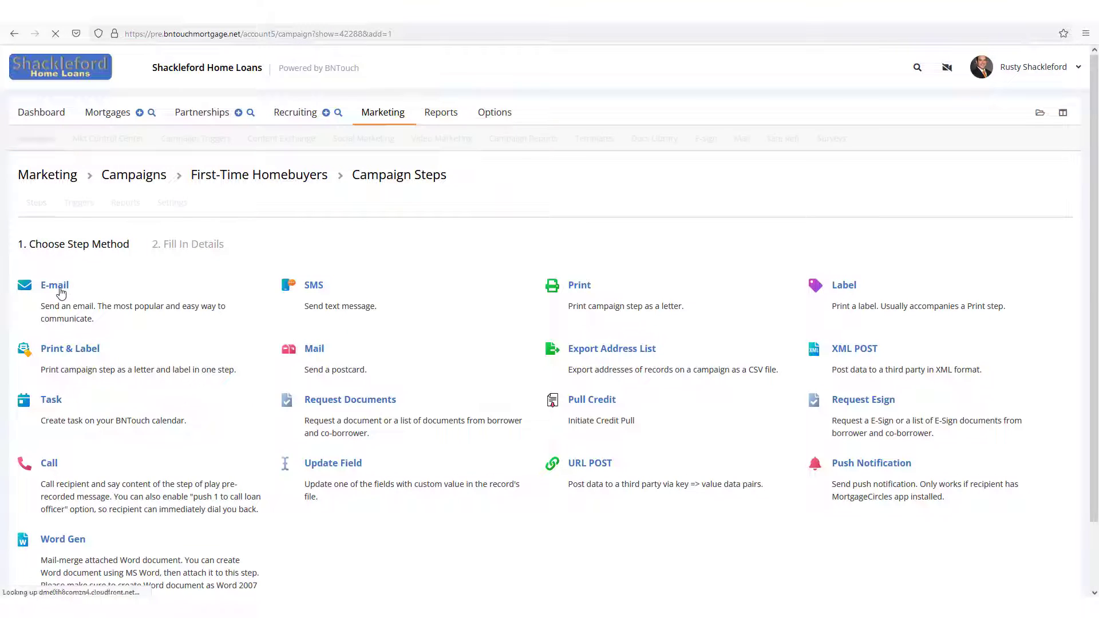
left_click(54, 288)
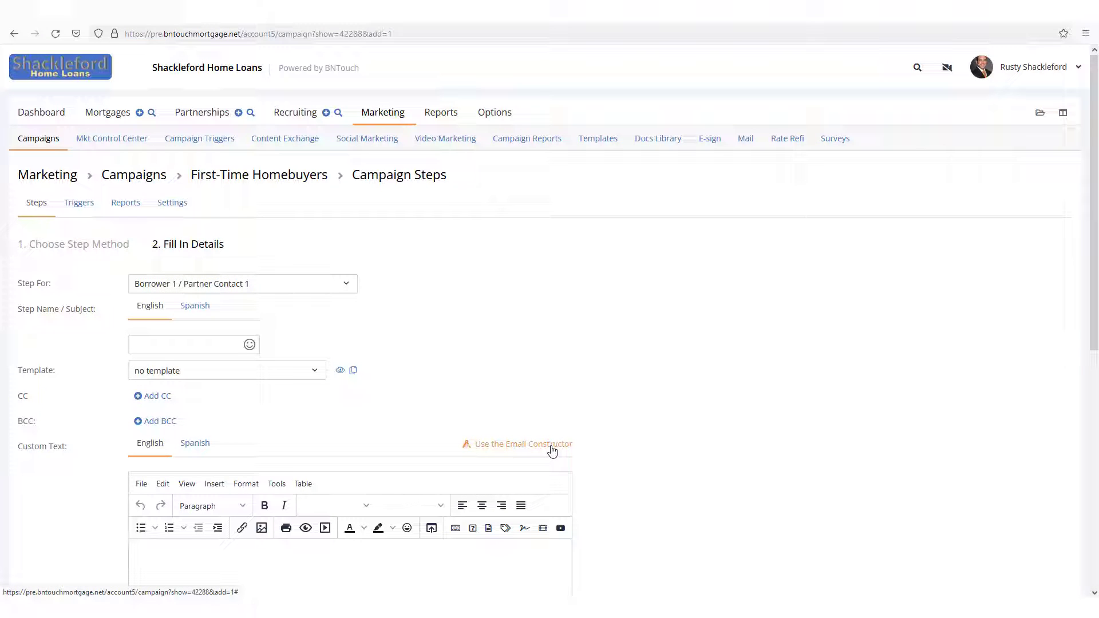
left_click(598, 138)
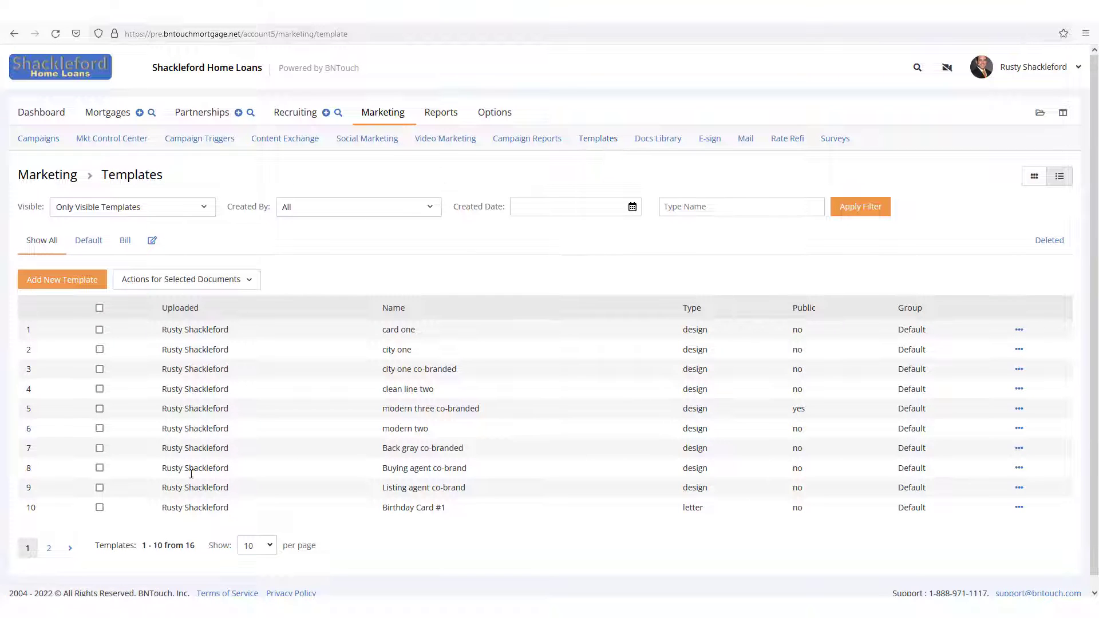
Step: Edit '1 - Email Blast' from templates page 2, clearing constructor data, then request the Email Constructor
left_click(49, 549)
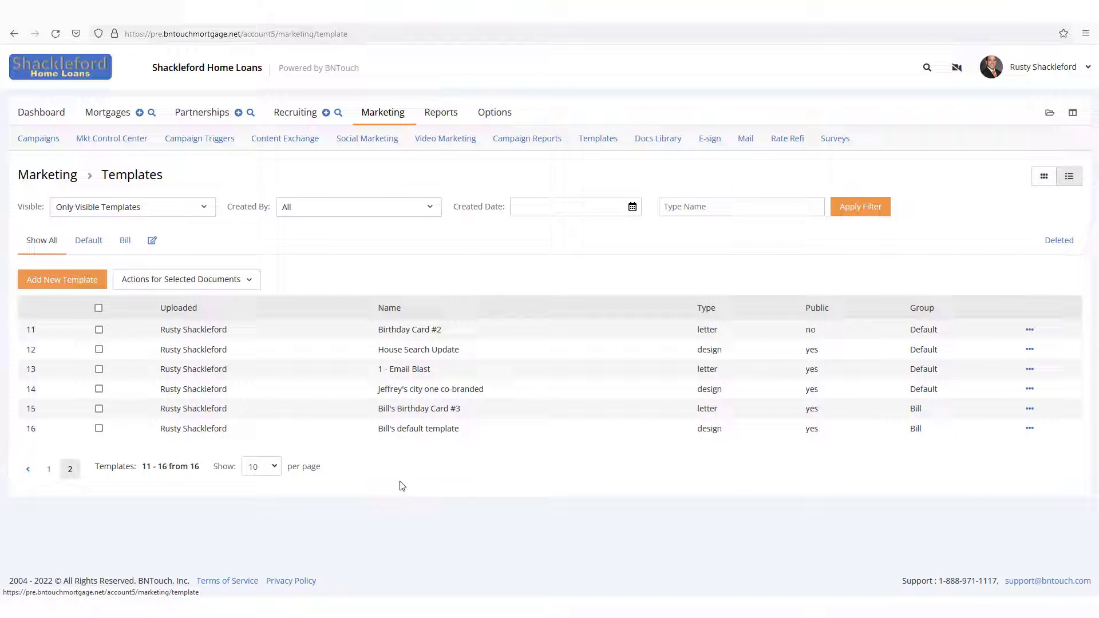
left_click(1030, 369)
left_click(978, 334)
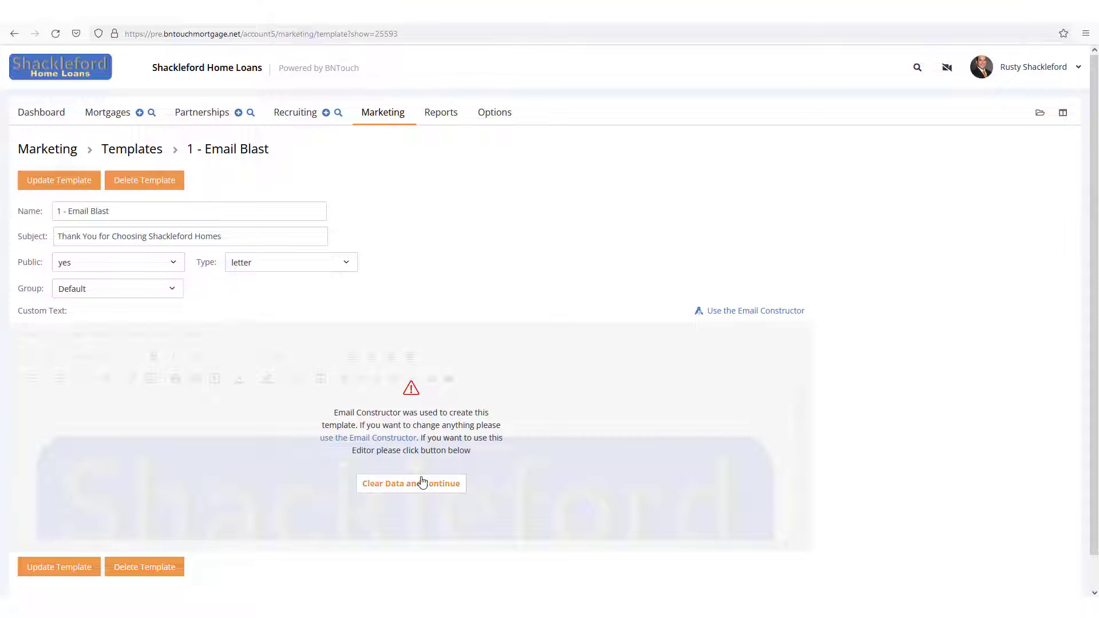
left_click(421, 483)
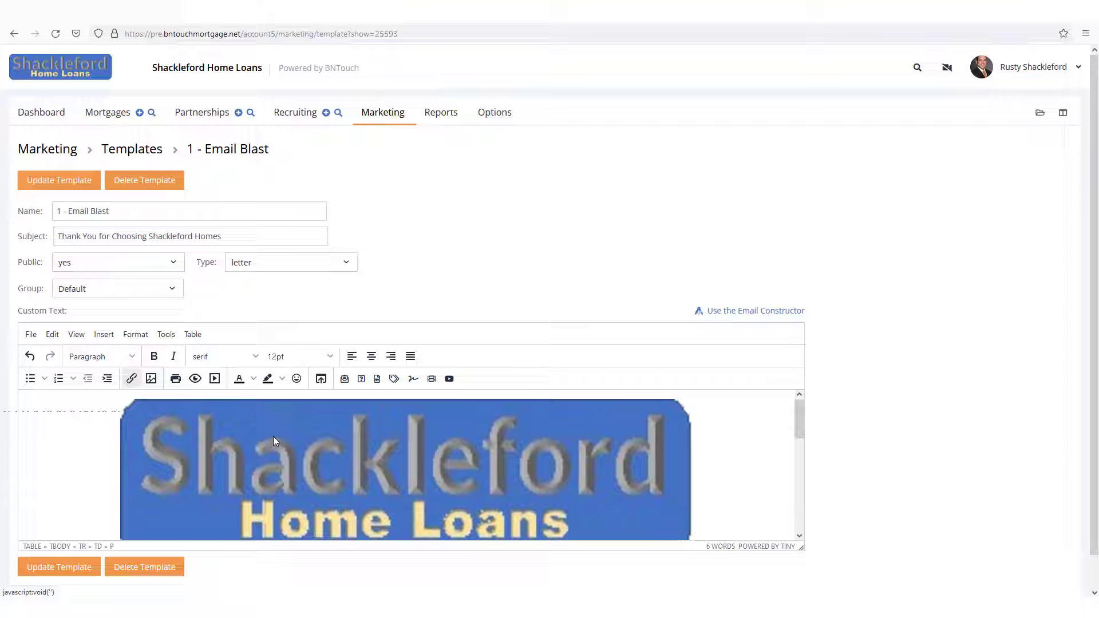
scroll(621, 464, "down", 4)
scroll(636, 468, "down", 3)
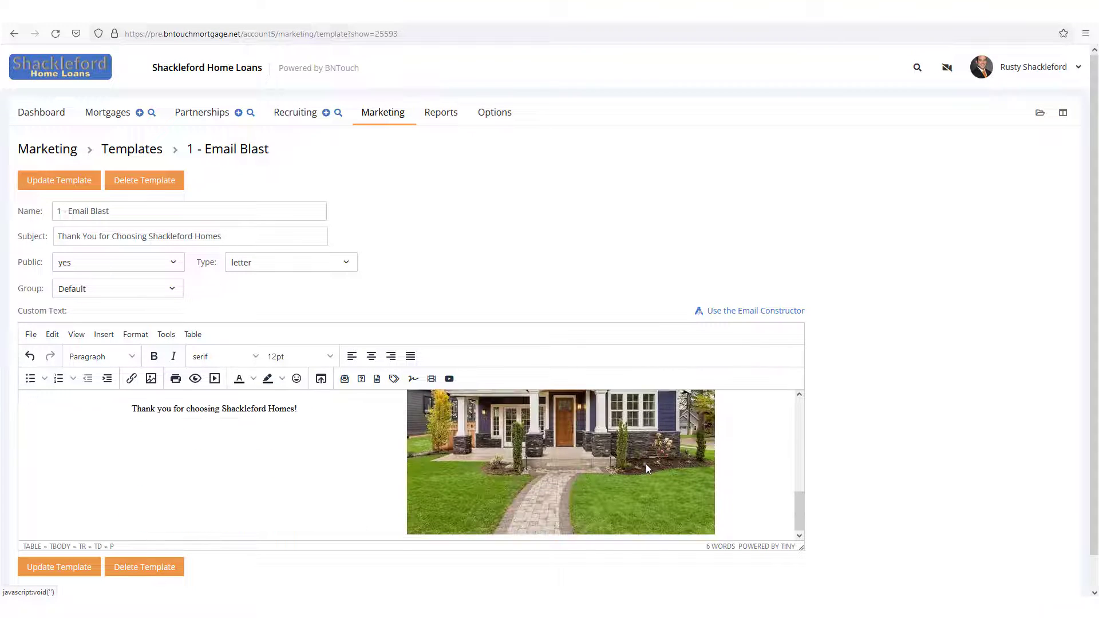
scroll(647, 464, "up", 6)
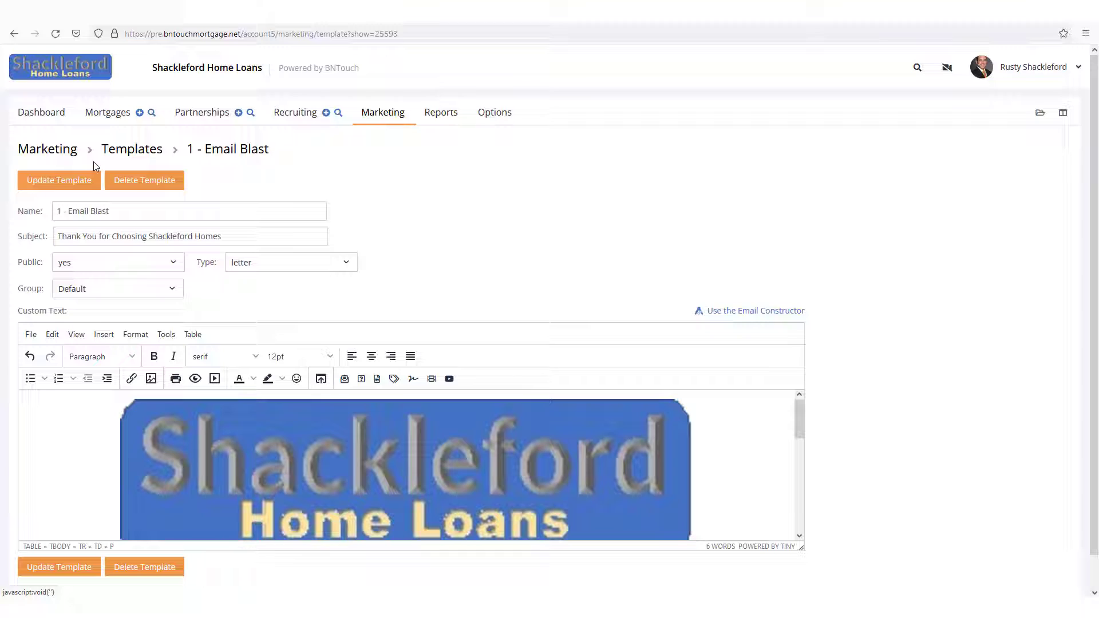
left_click(785, 312)
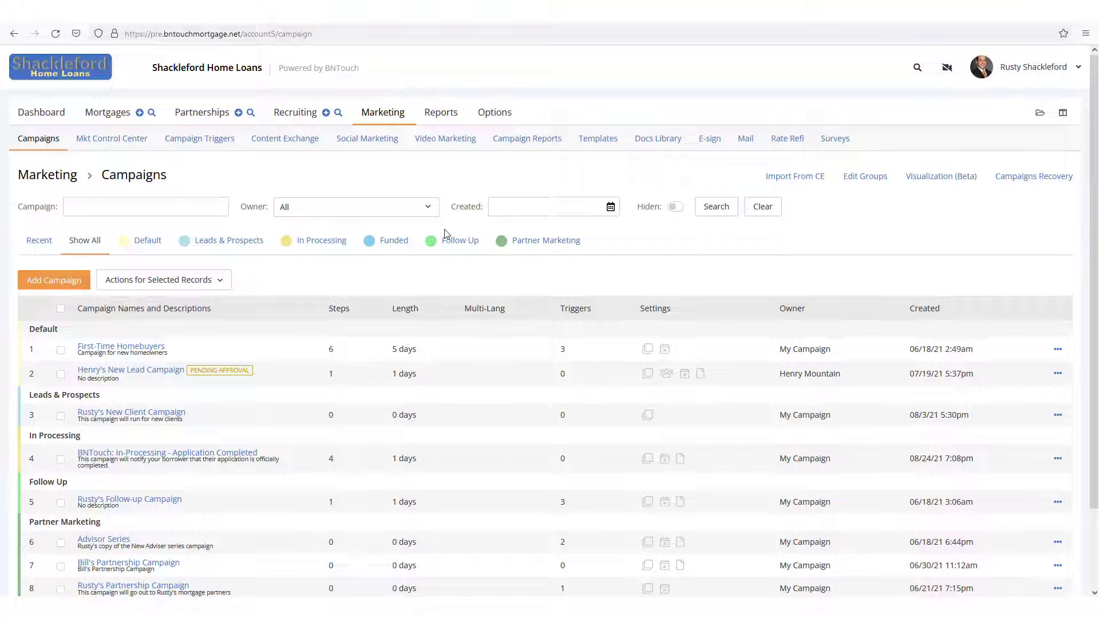
Step: Add a new step with the E-mail method to the First-Time Homebuyers campaign
left_click(160, 348)
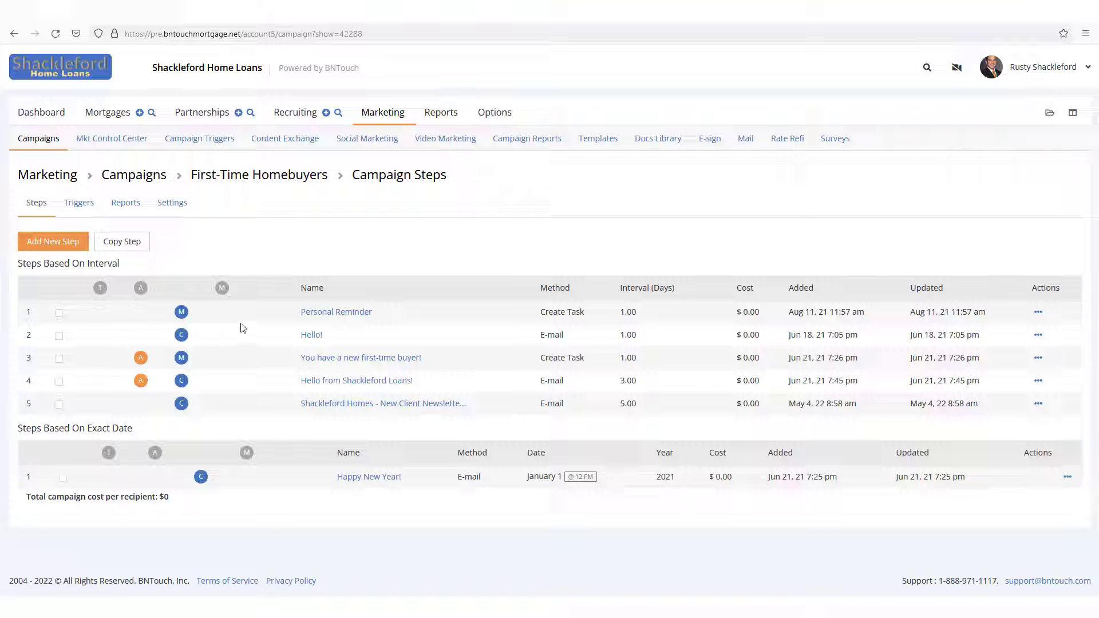
left_click(53, 241)
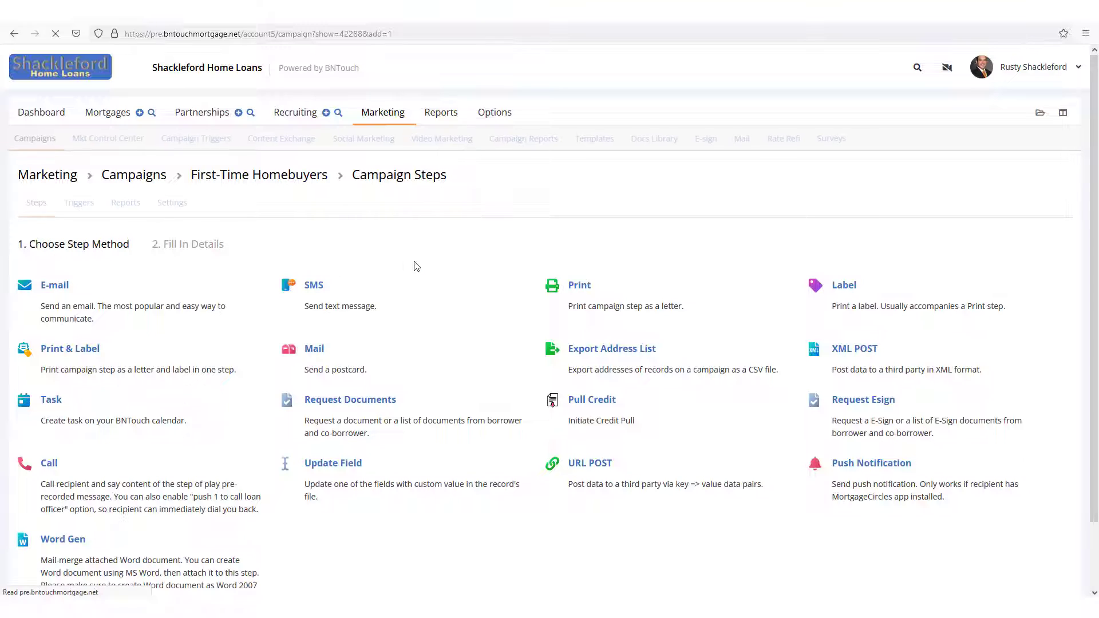
left_click(61, 290)
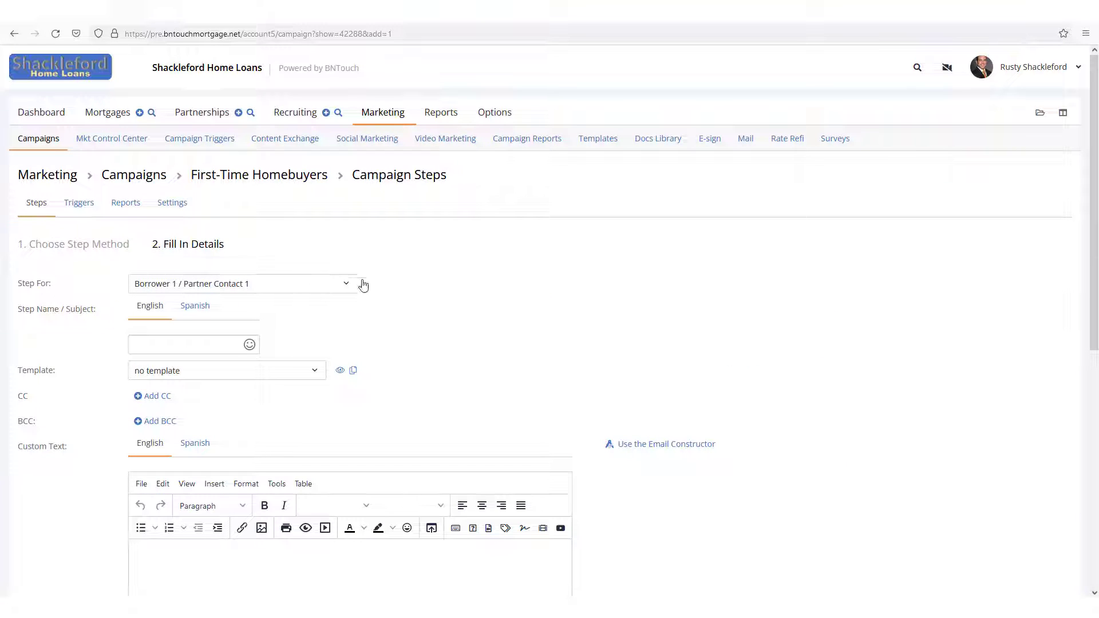
scroll(446, 302, "down", 1)
scroll(446, 301, "down", 2)
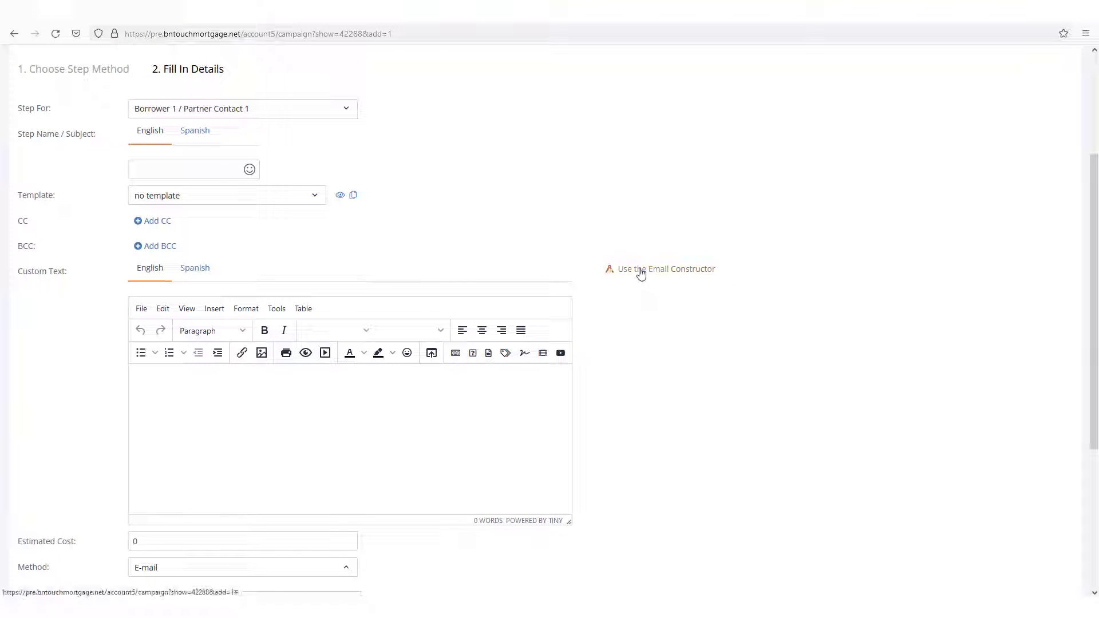
scroll(680, 270, "up", 5)
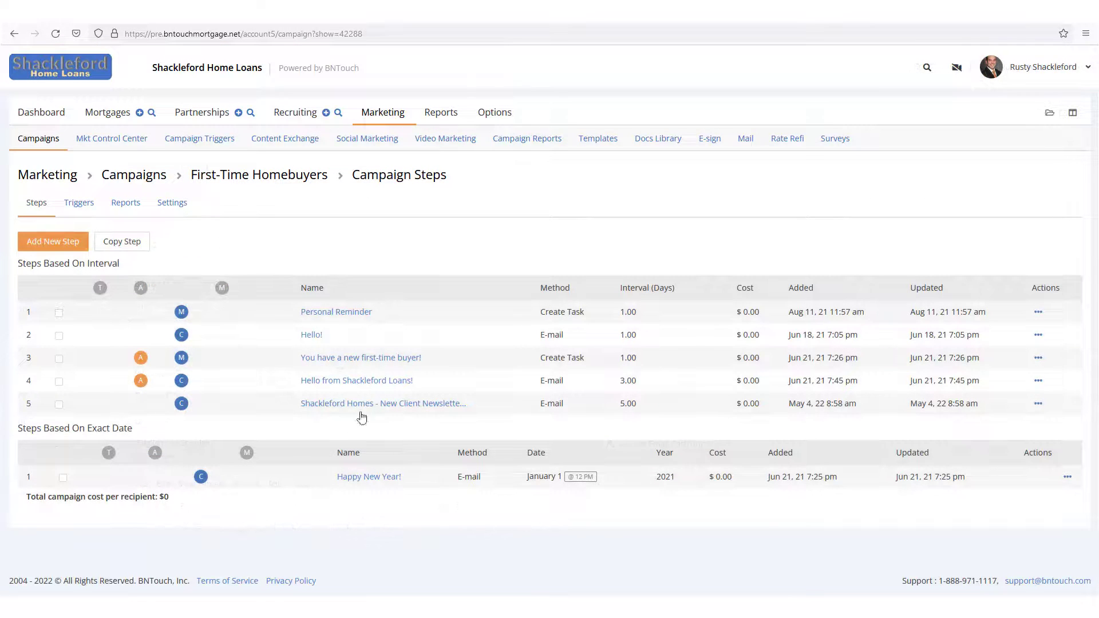
Step: Edit the Shackleford Homes newsletter step, select its table content and bring up merge tags
left_click(1038, 404)
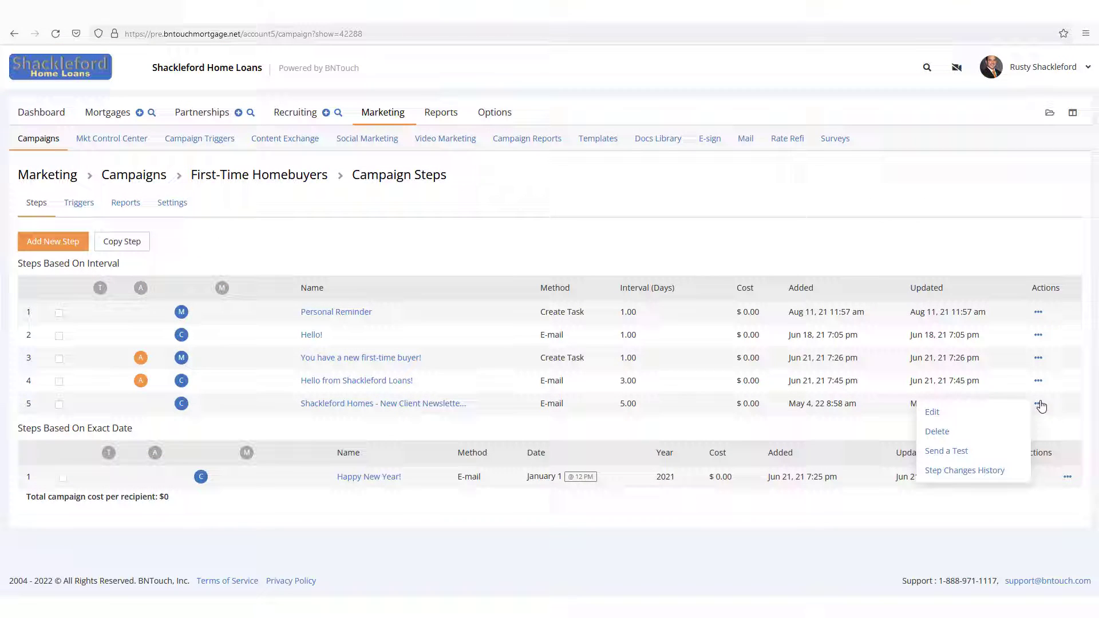
left_click(933, 412)
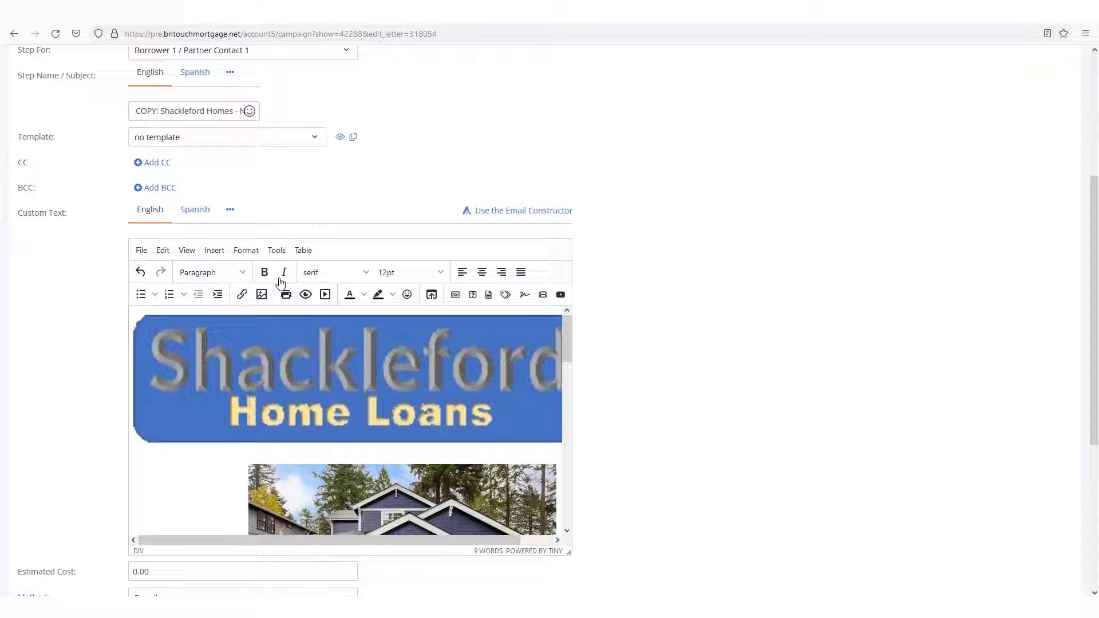
mouse_move(567, 330)
left_mouse_down()
mouse_move(577, 432)
mouse_move(568, 456)
mouse_move(561, 344)
left_mouse_up()
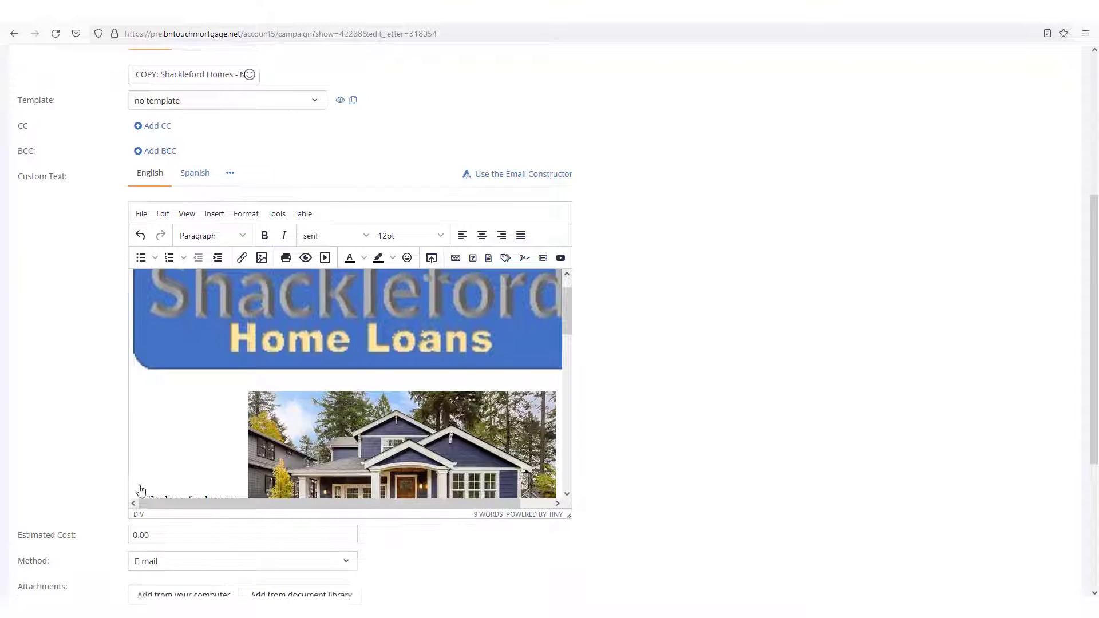
scroll(344, 386, "down", 3)
left_click(232, 250)
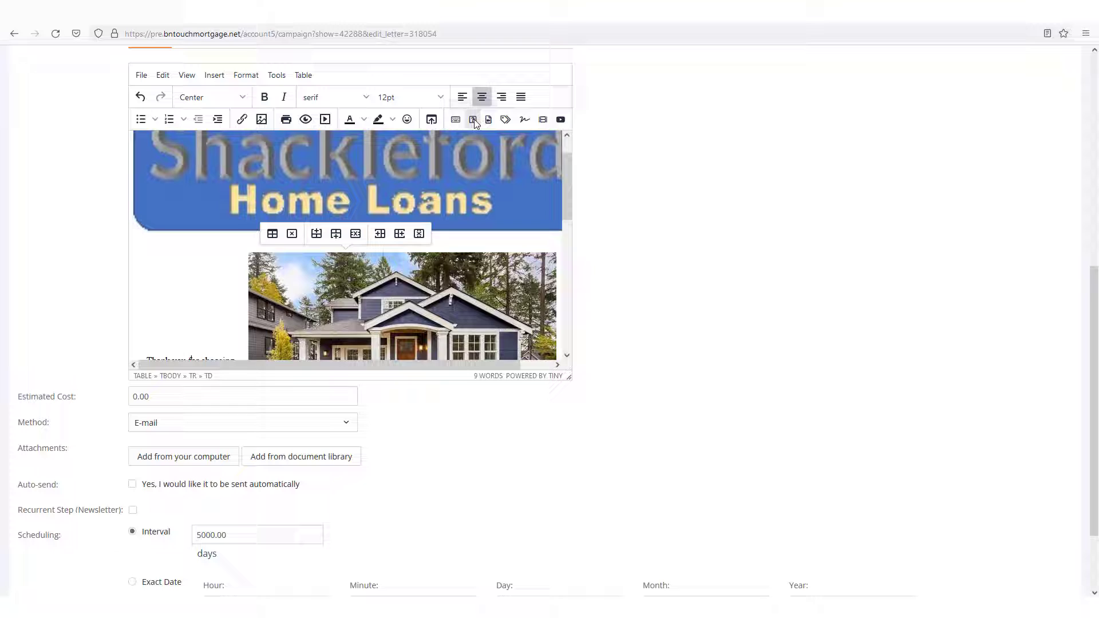
left_click(505, 120)
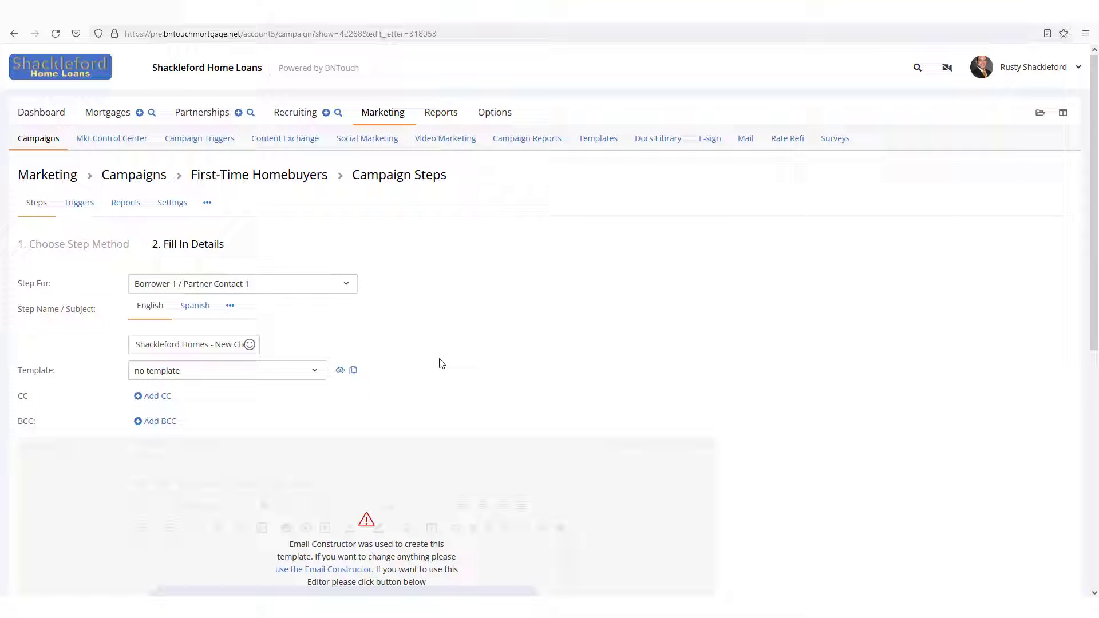
Step: Try a new template in the email builder, then open '1 - Email Blast' for editing
left_click(616, 144)
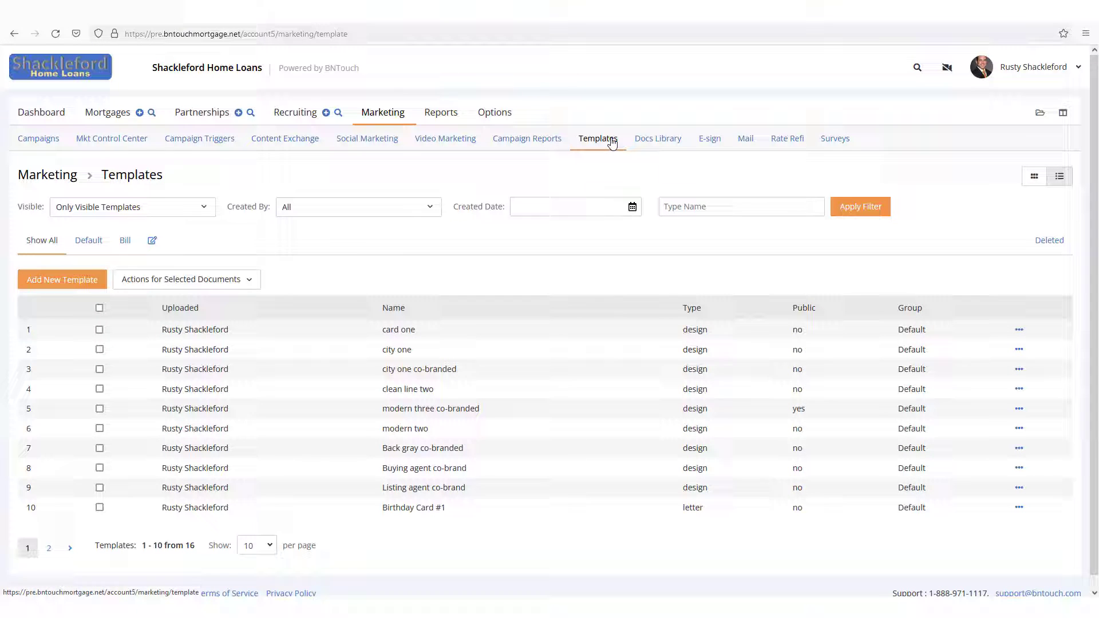
left_click(25, 283)
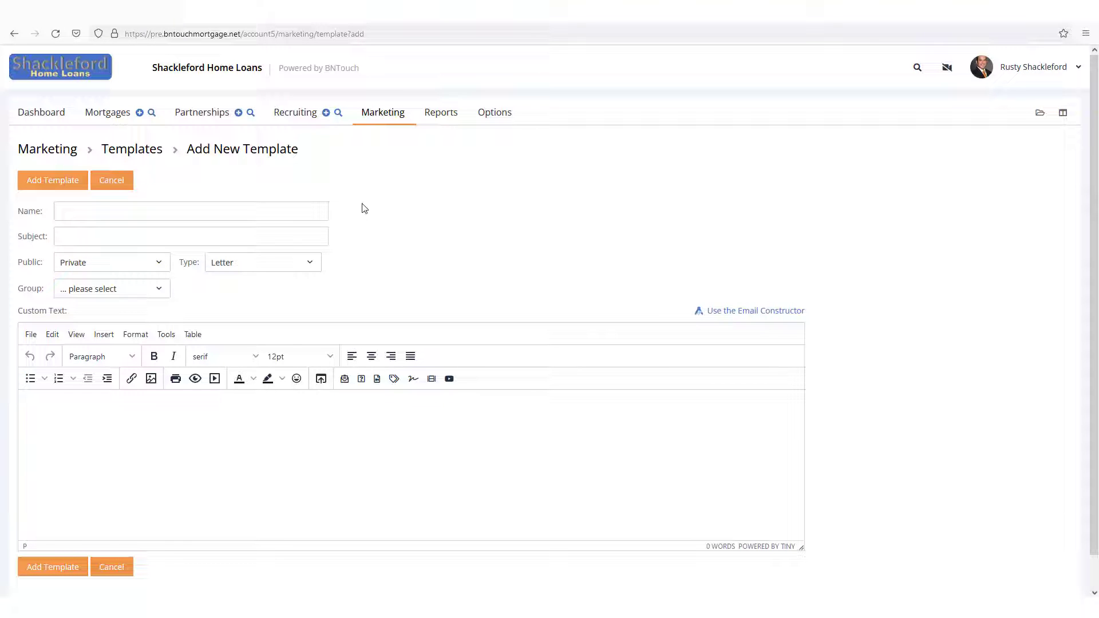
left_click(718, 315)
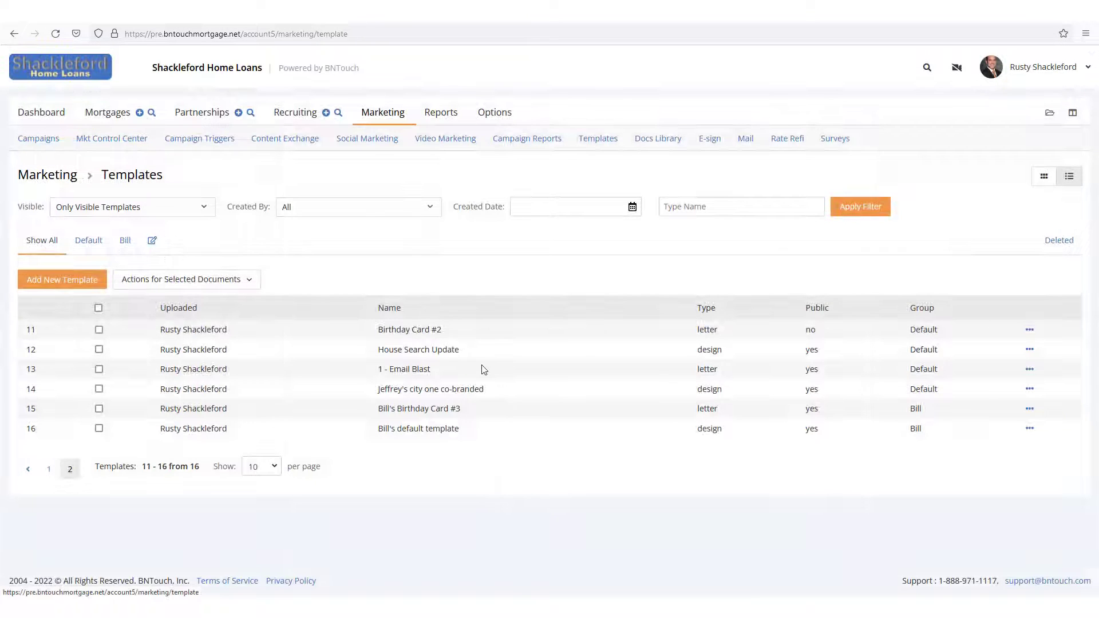
left_click(1030, 369)
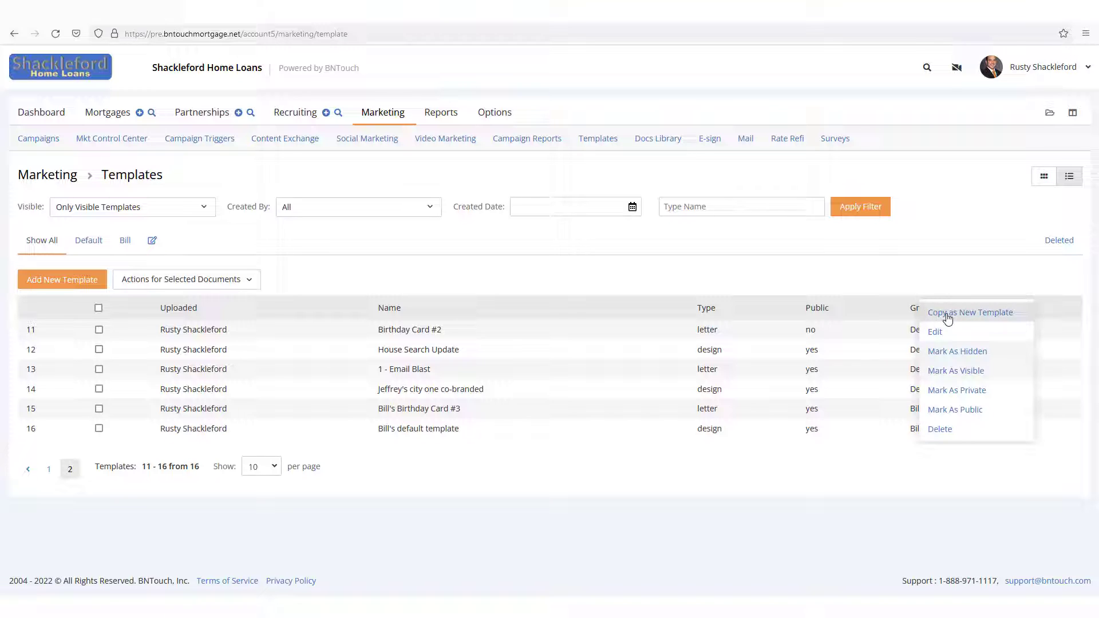
left_click(934, 333)
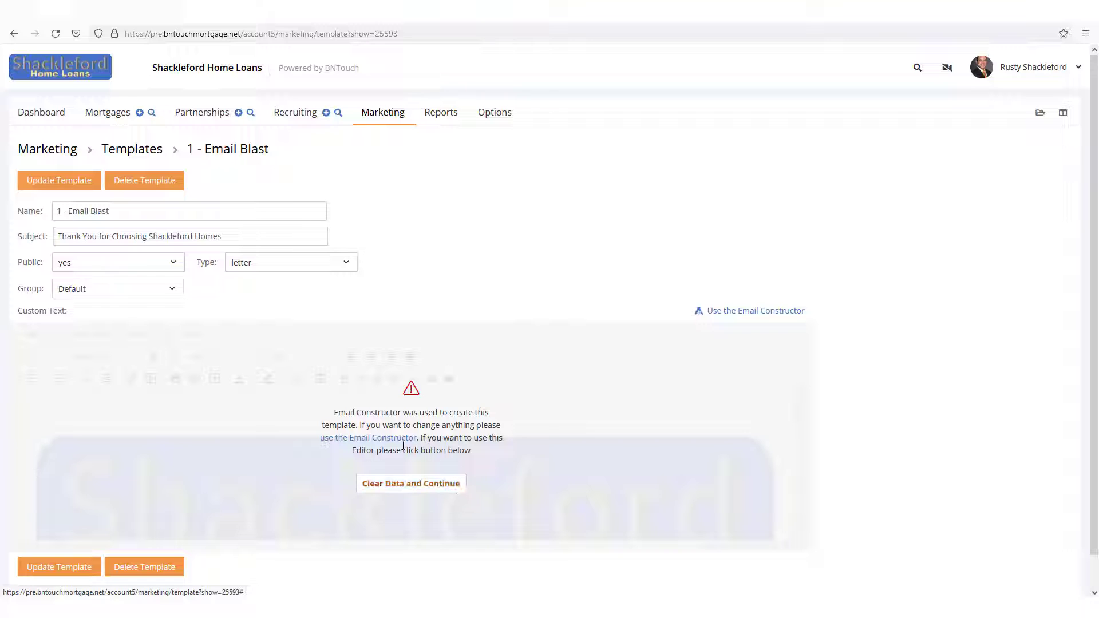
Step: Switch '1 - Email Blast' into the Email Constructor and append a Text + Image block
left_click(386, 442)
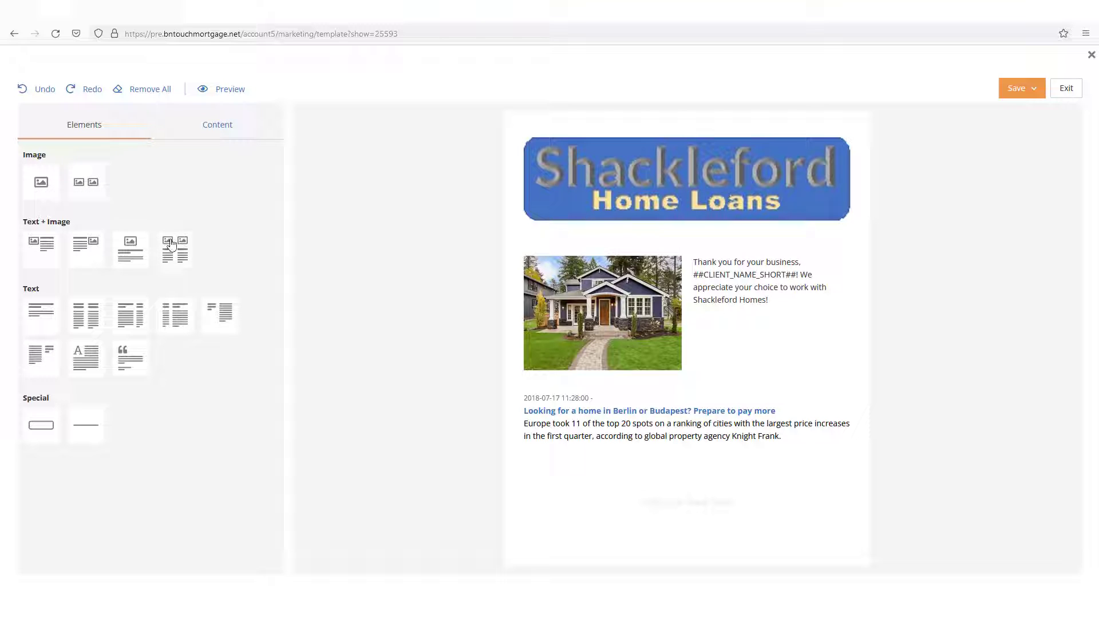
left_click(41, 313)
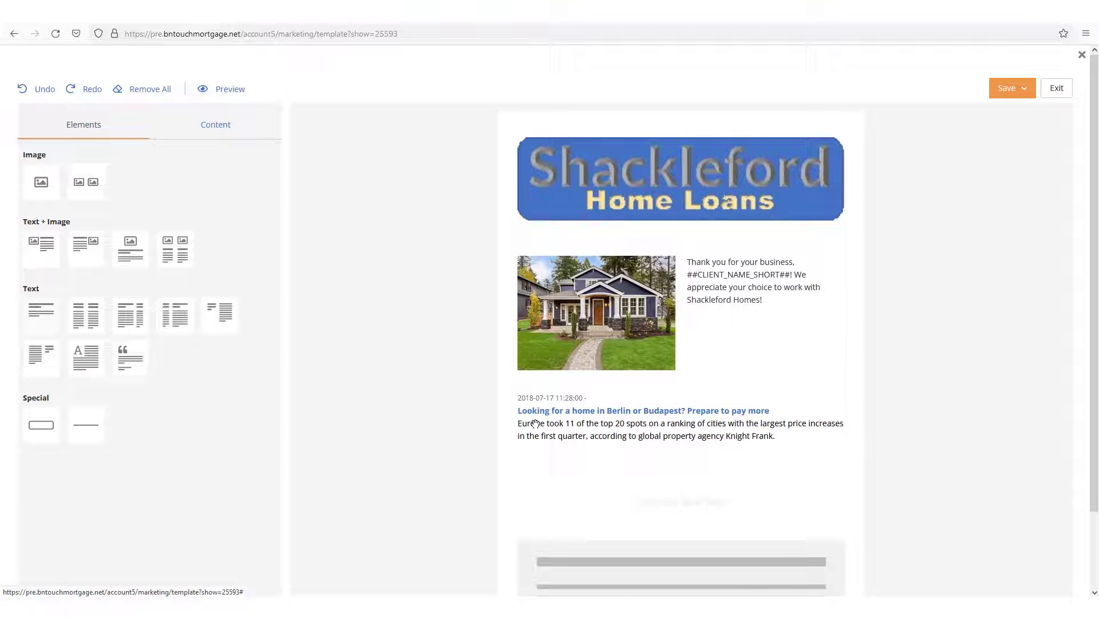
scroll(534, 425, "down", 2)
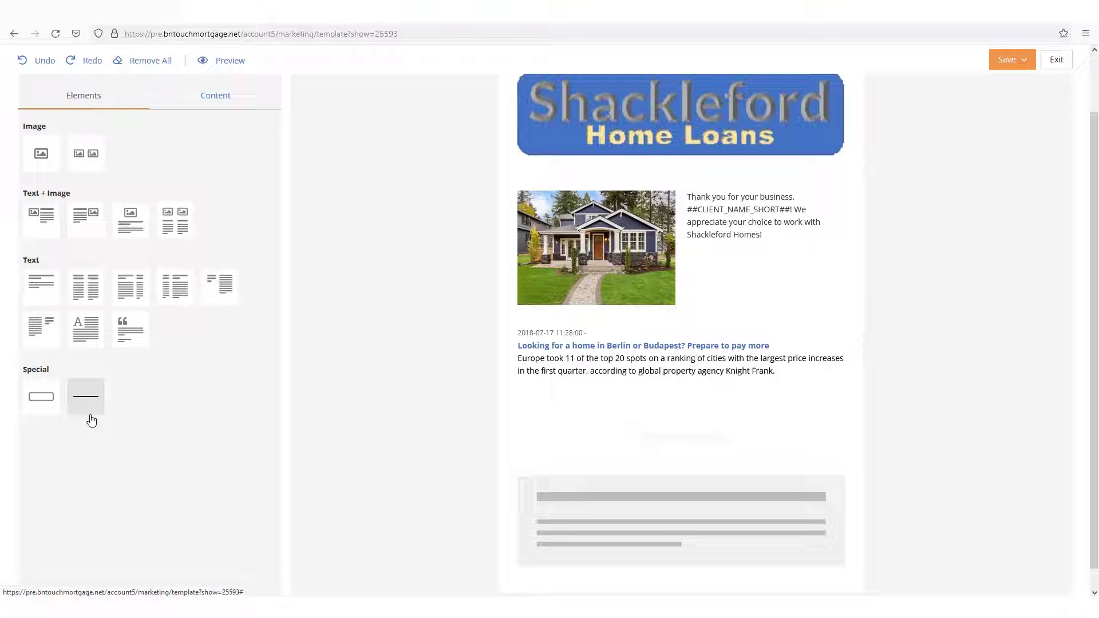
scroll(206, 464, "up", 1)
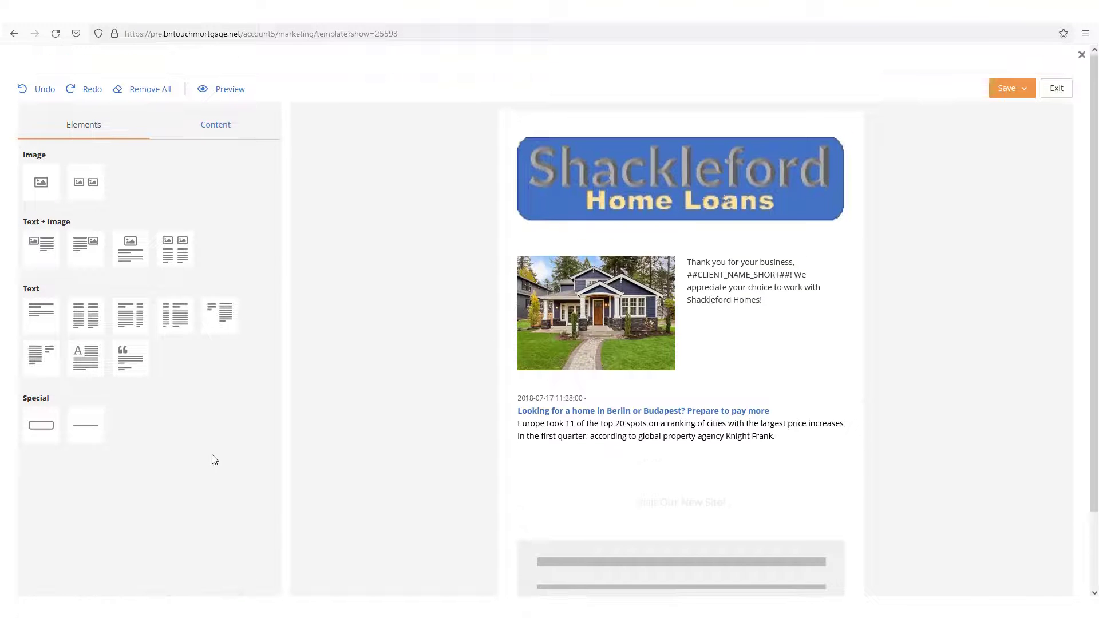
Step: Browse the Content tab's article and news choices without inserting any
left_click(193, 120)
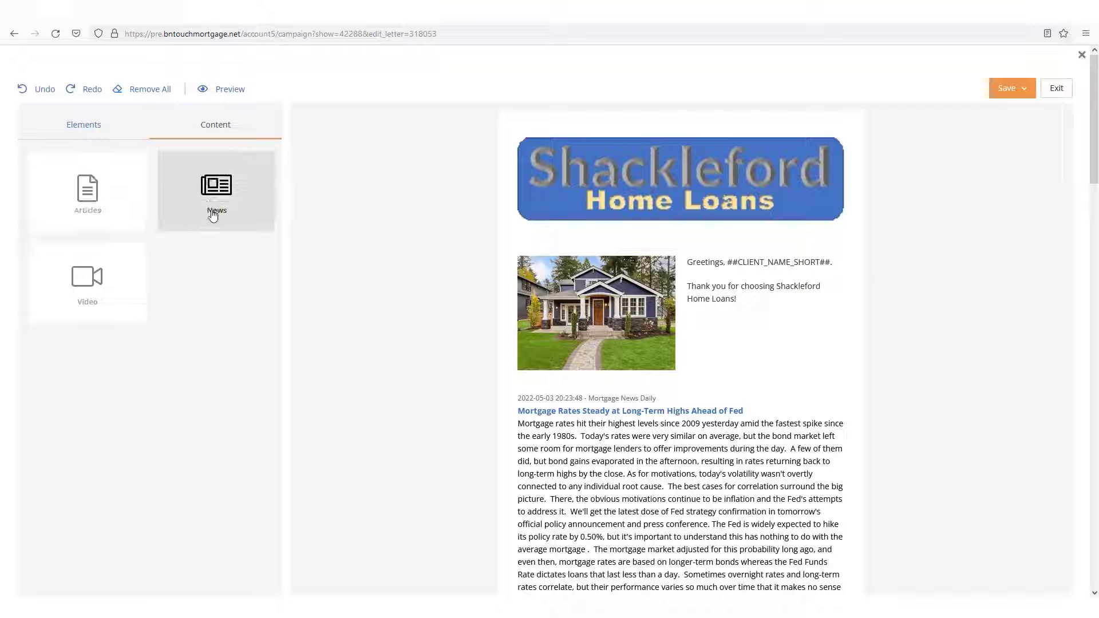
scroll(494, 424, "down", 5)
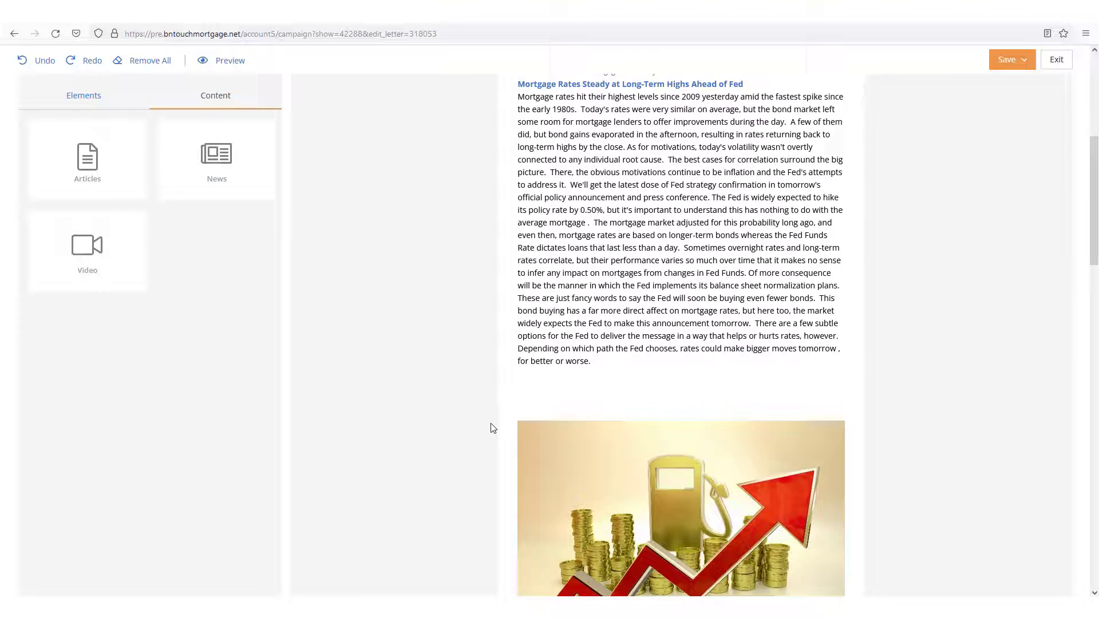
scroll(601, 386, "down", 3)
mouse_move(681, 507)
left_click(792, 184)
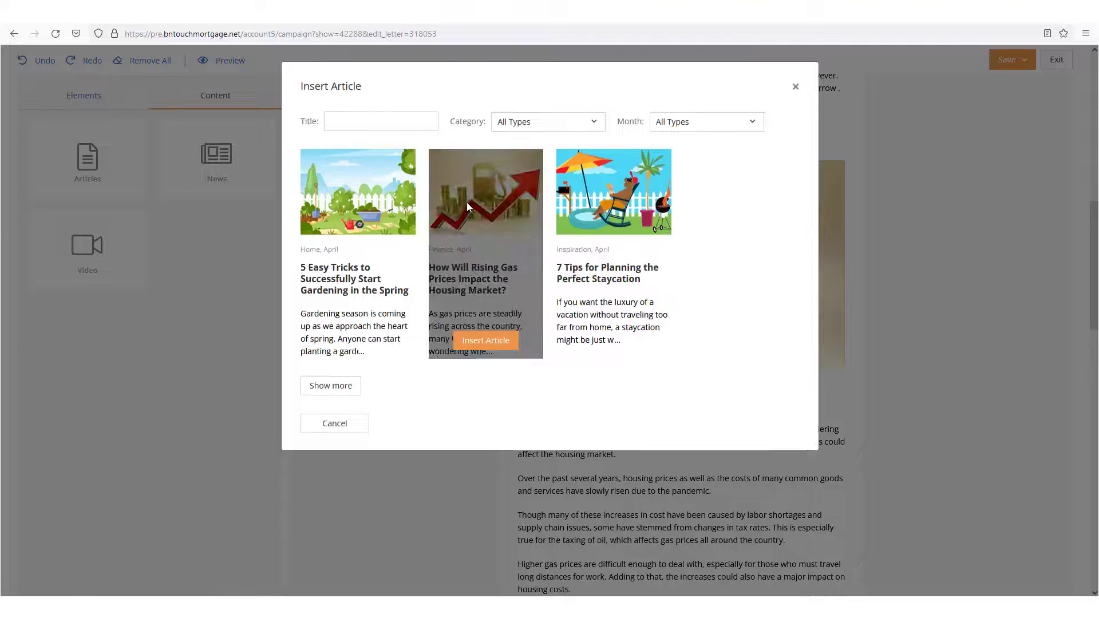
left_click(797, 90)
scroll(859, 266, "down", 5)
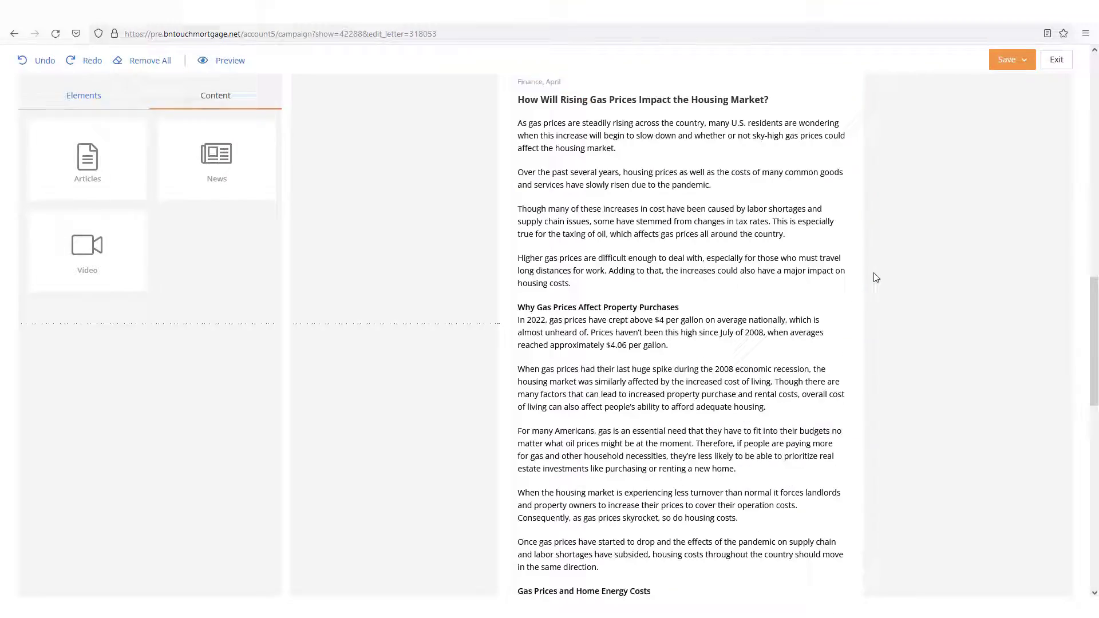
scroll(859, 266, "down", 5)
scroll(865, 268, "down", 5)
mouse_move(682, 349)
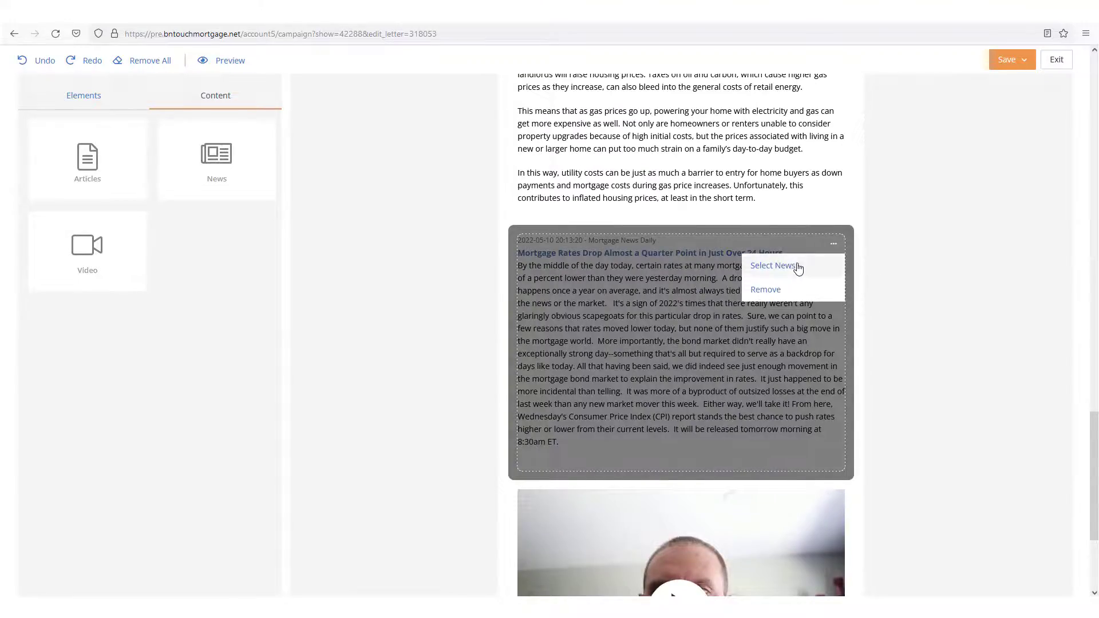
left_click(791, 265)
scroll(470, 228, "down", 4)
scroll(469, 249, "down", 4)
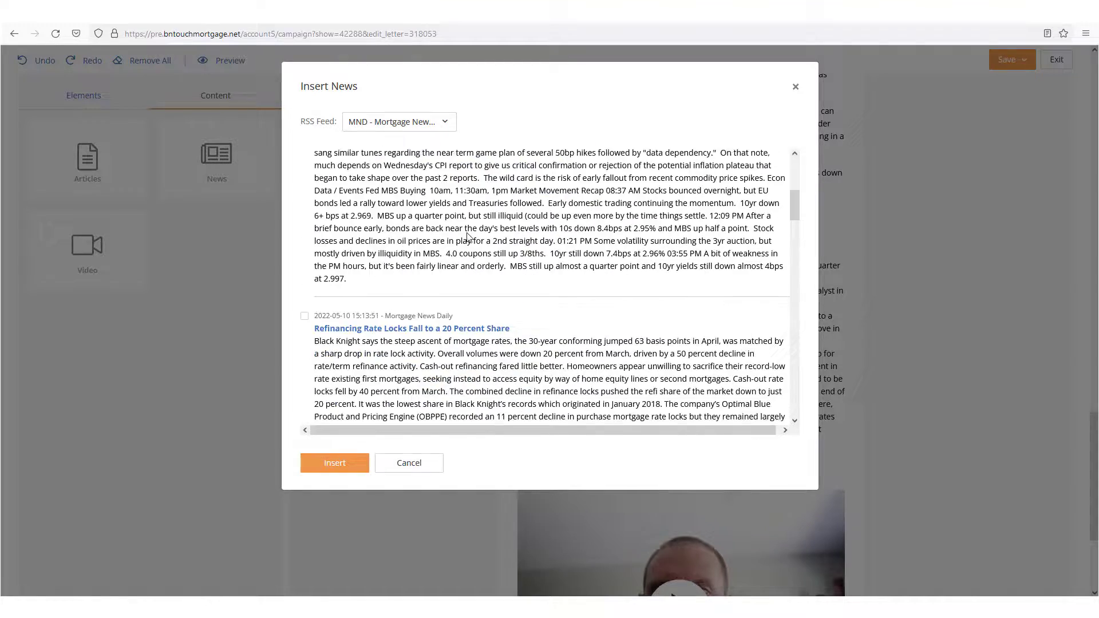
scroll(470, 258, "down", 2)
left_click(410, 463)
scroll(902, 429, "down", 5)
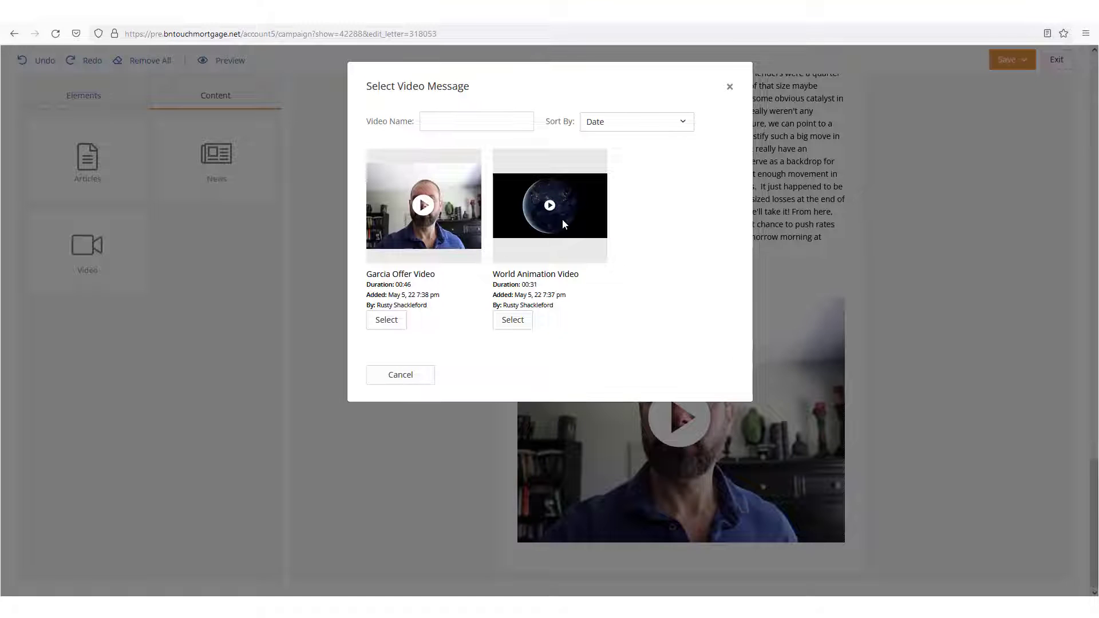
Step: Dismiss the dialog and drag the empty news block up beneath the Shackleford header image
left_click(401, 375)
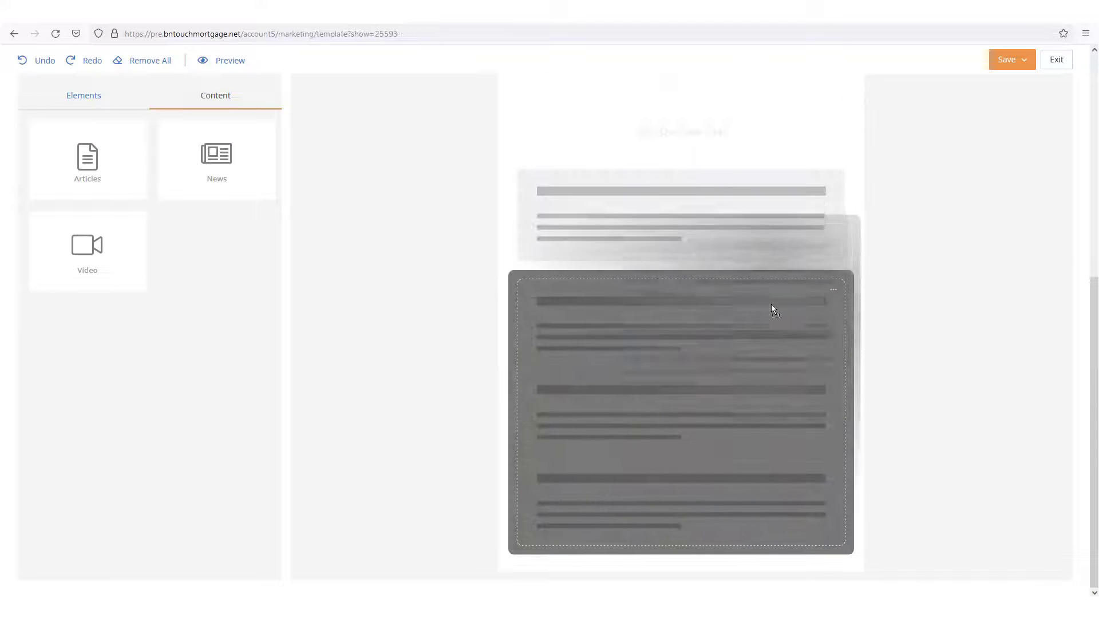
left_click_drag(771, 305, 742, 100)
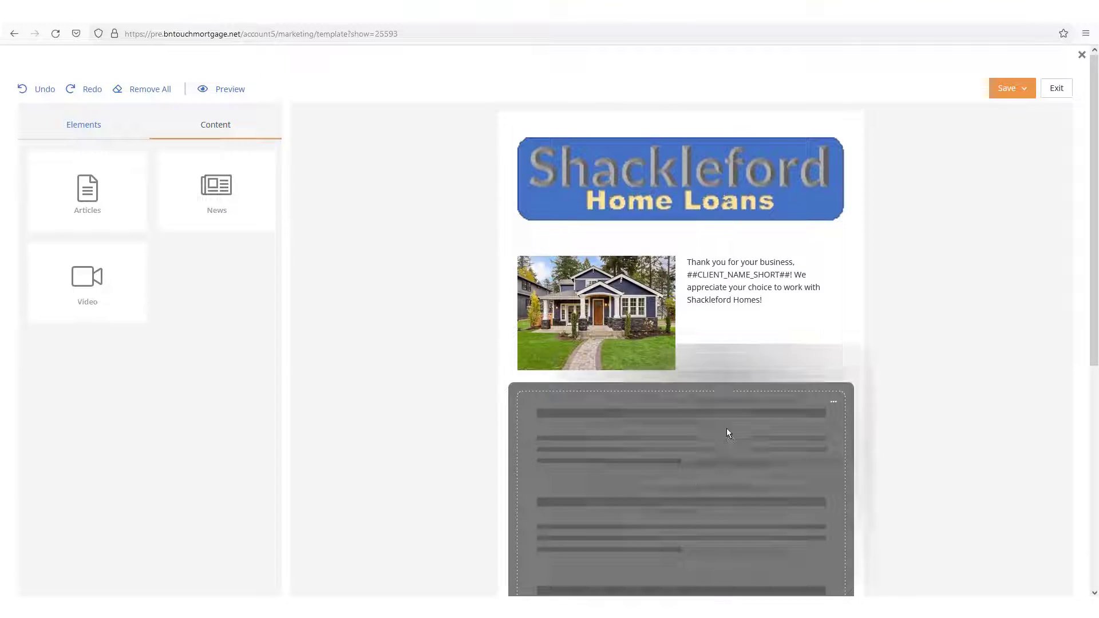
left_click_drag(708, 461, 737, 282)
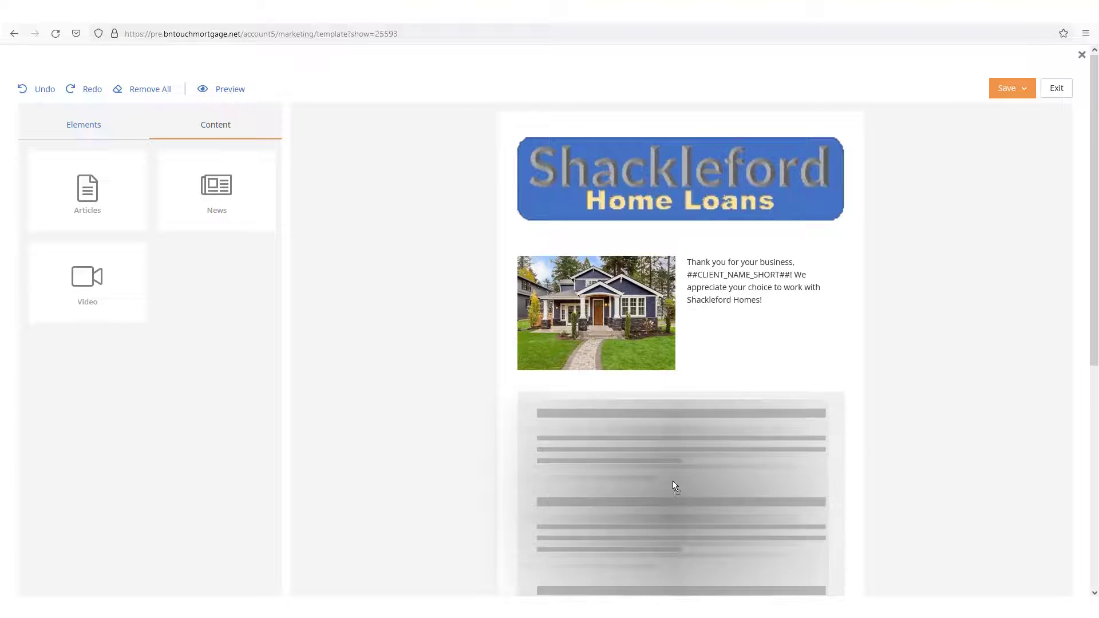
left_click_drag(697, 477, 682, 134)
left_click_drag(679, 214, 674, 365)
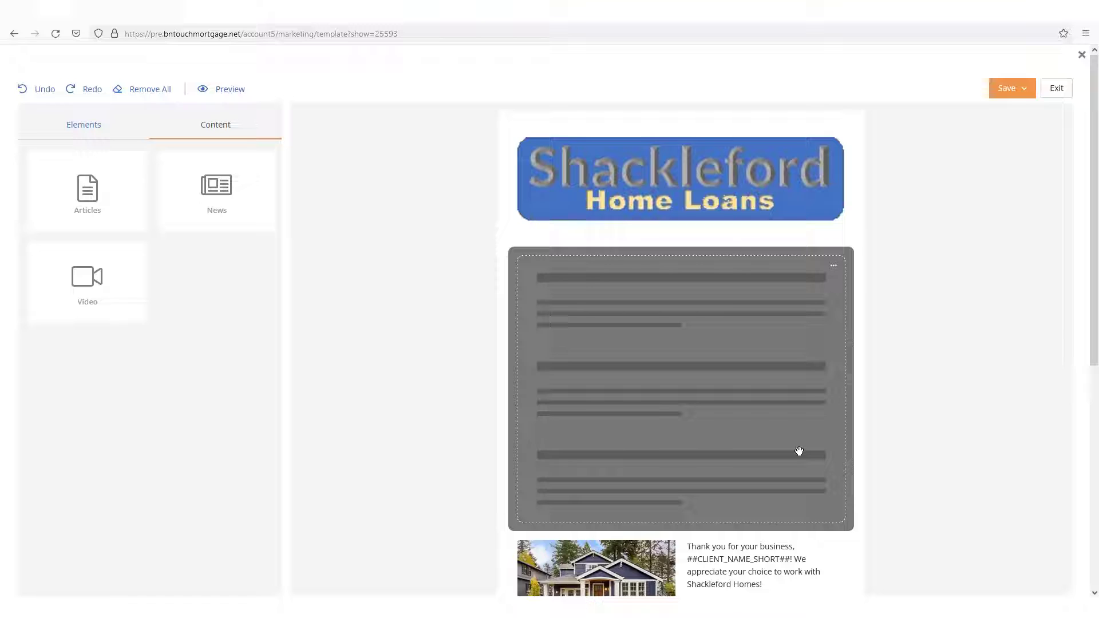
Step: Insert the first Mortgage News Daily feed article, 'MBS Live Recap', into the news block
left_click(836, 266)
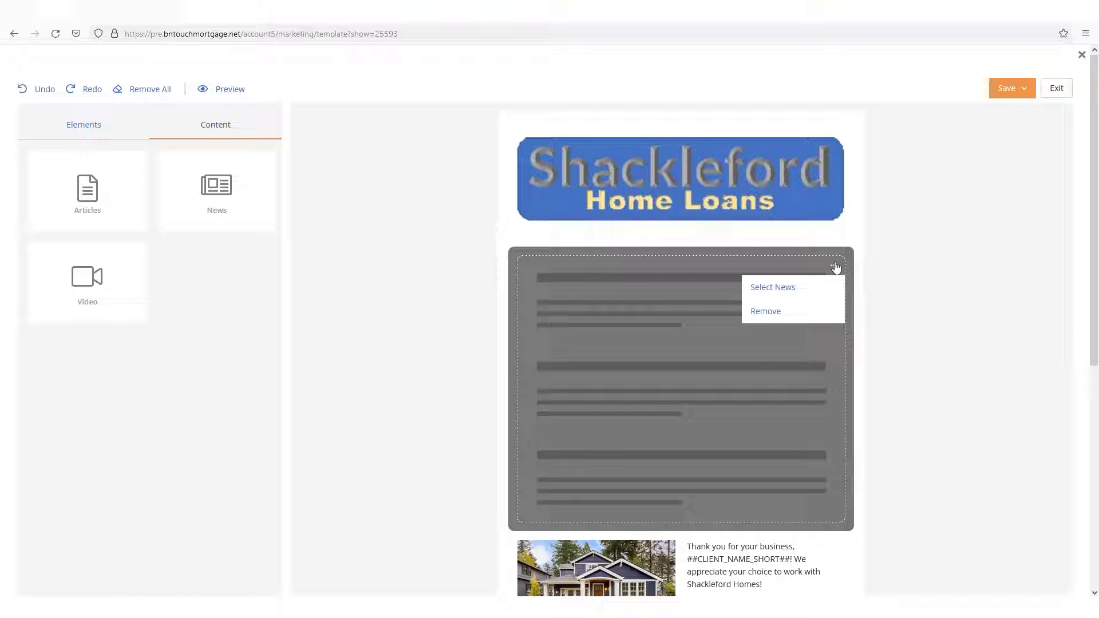
left_click(808, 292)
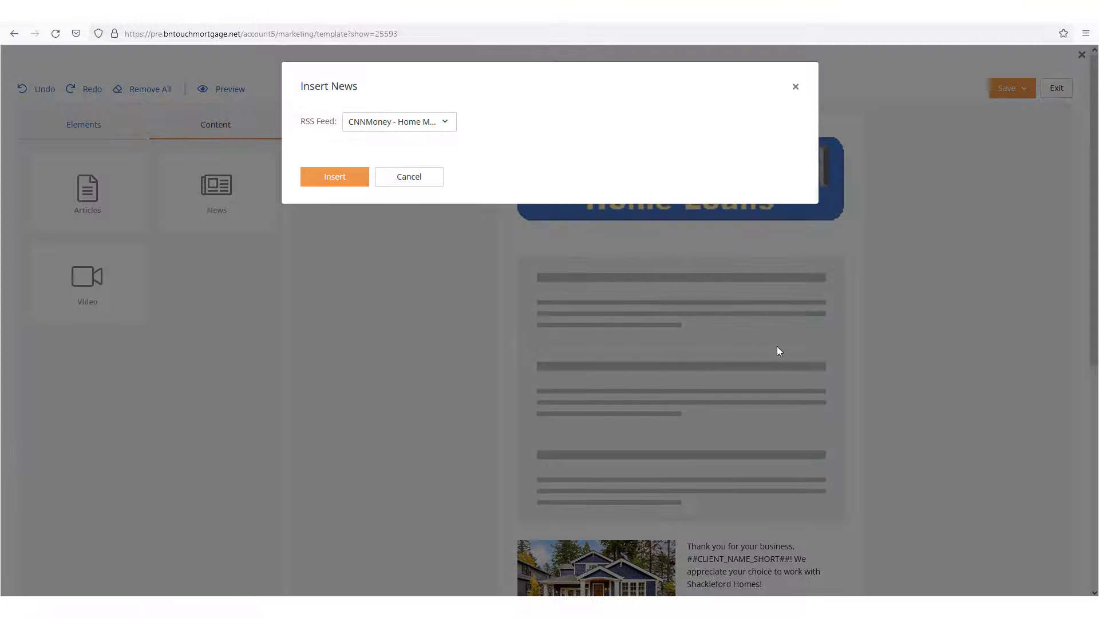
left_click(444, 122)
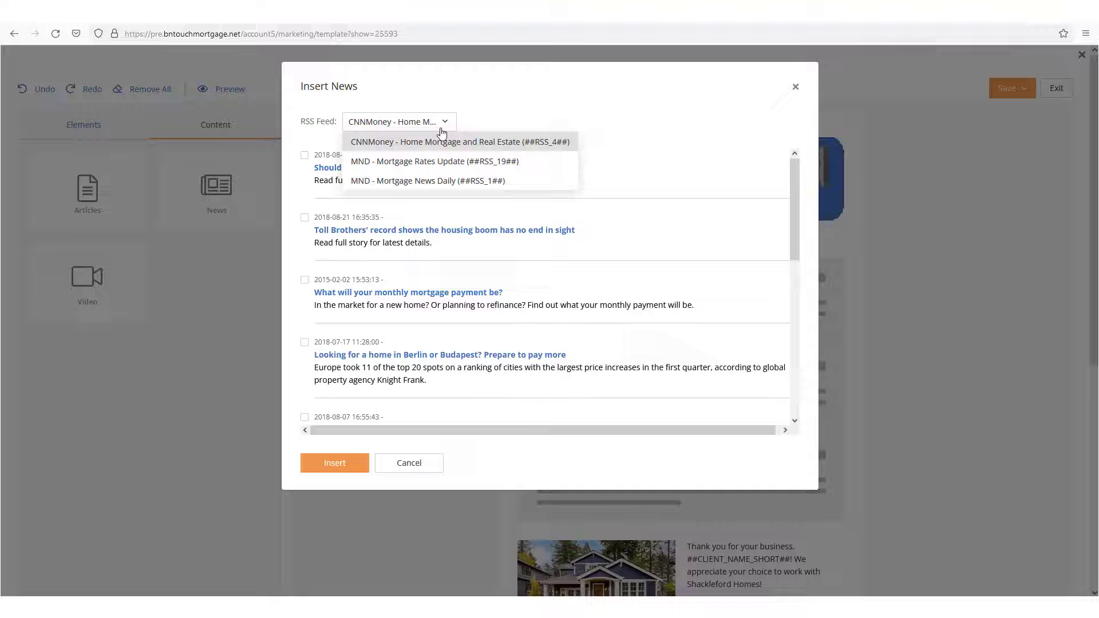
left_click(445, 181)
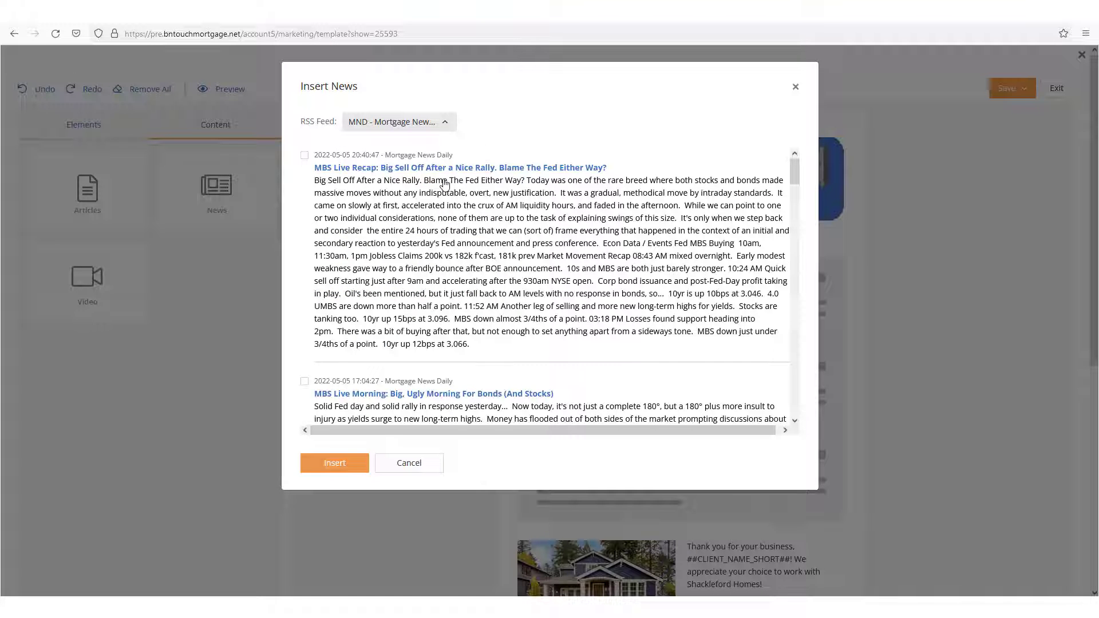
left_click(304, 154)
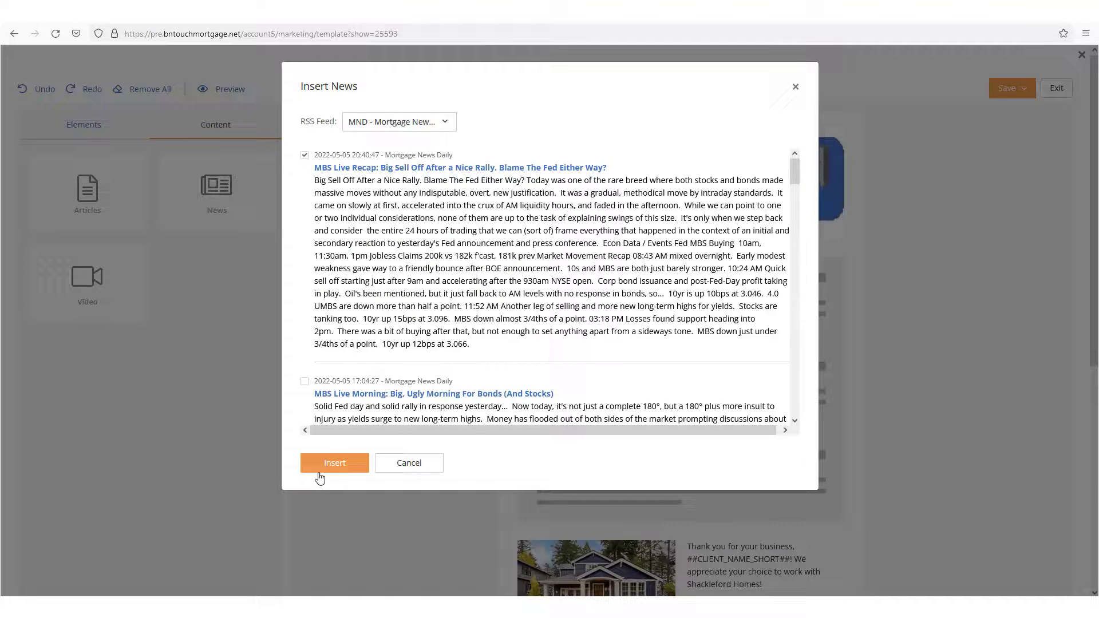
left_click(334, 464)
mouse_move(681, 356)
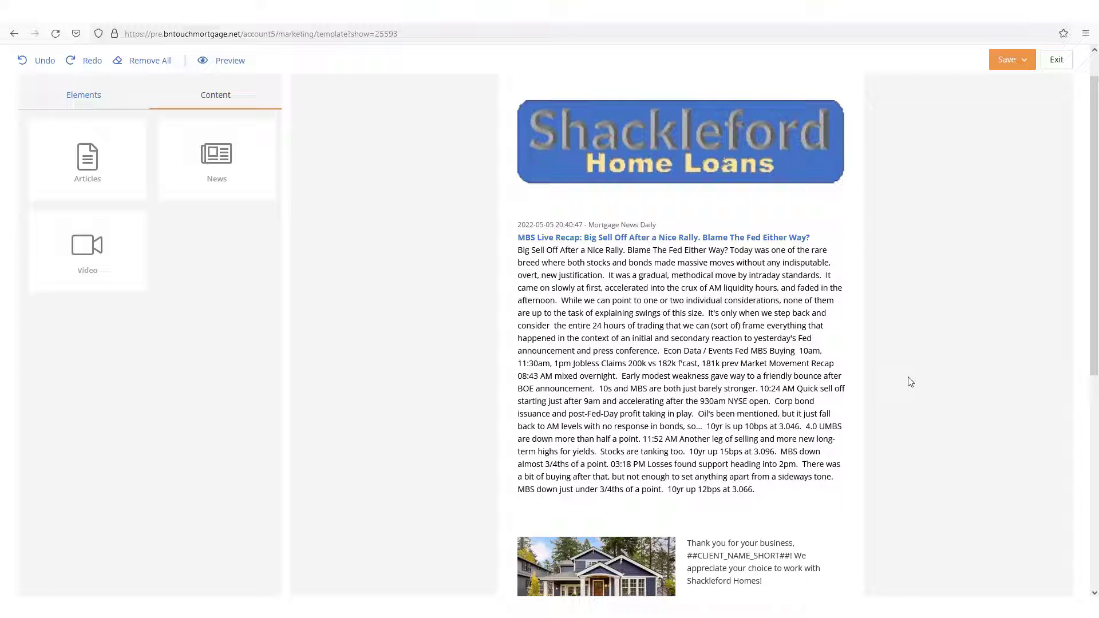
scroll(911, 382, "down", 3)
left_click(827, 334)
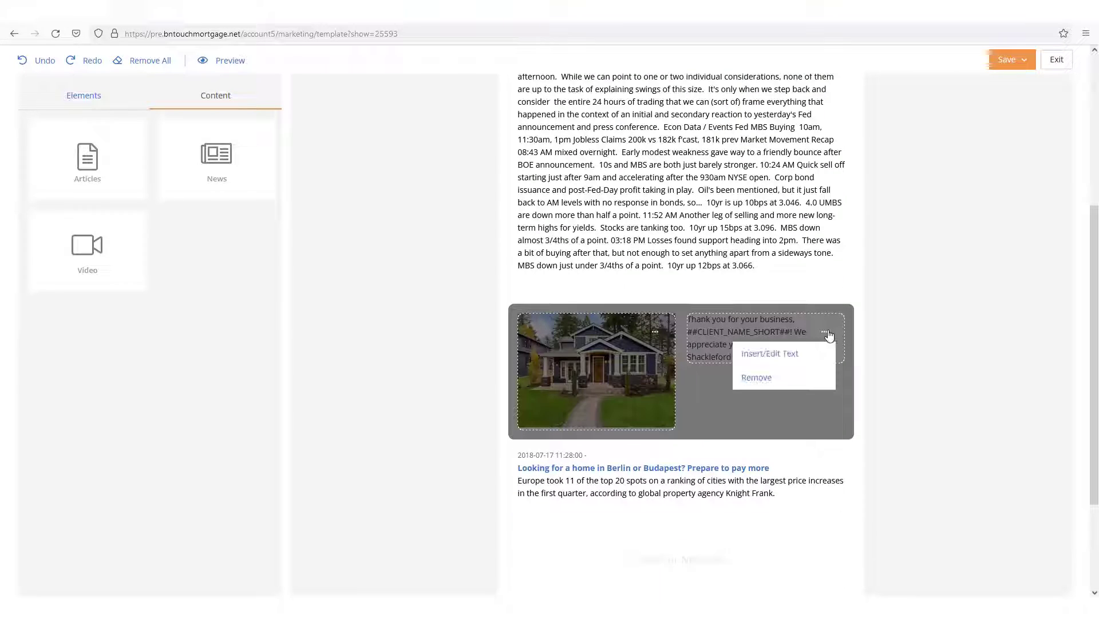
left_click(780, 355)
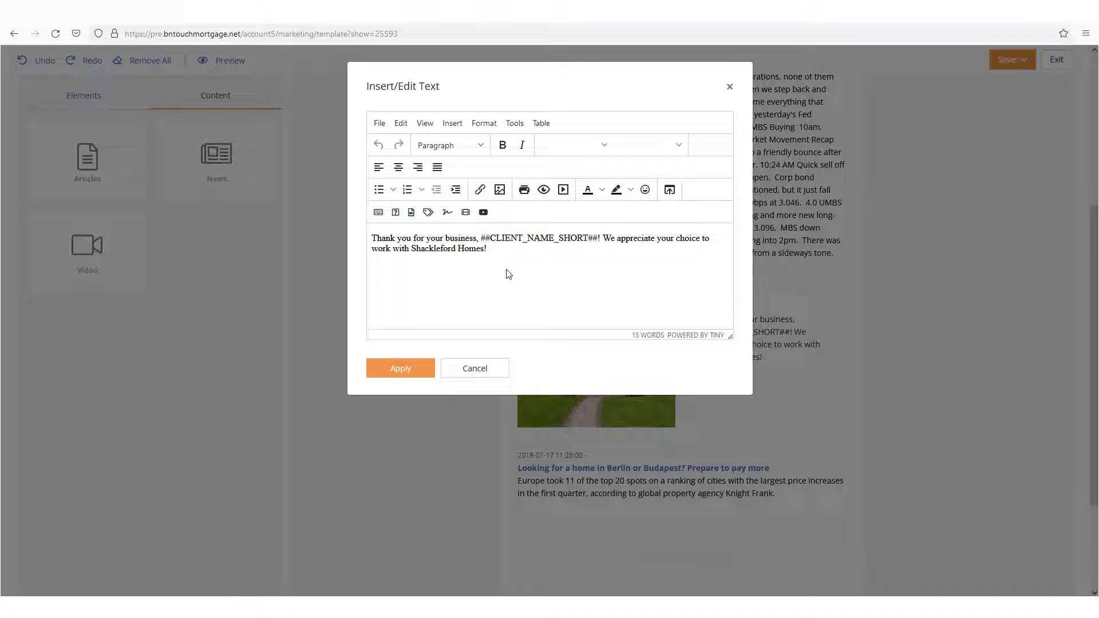
left_click(554, 284)
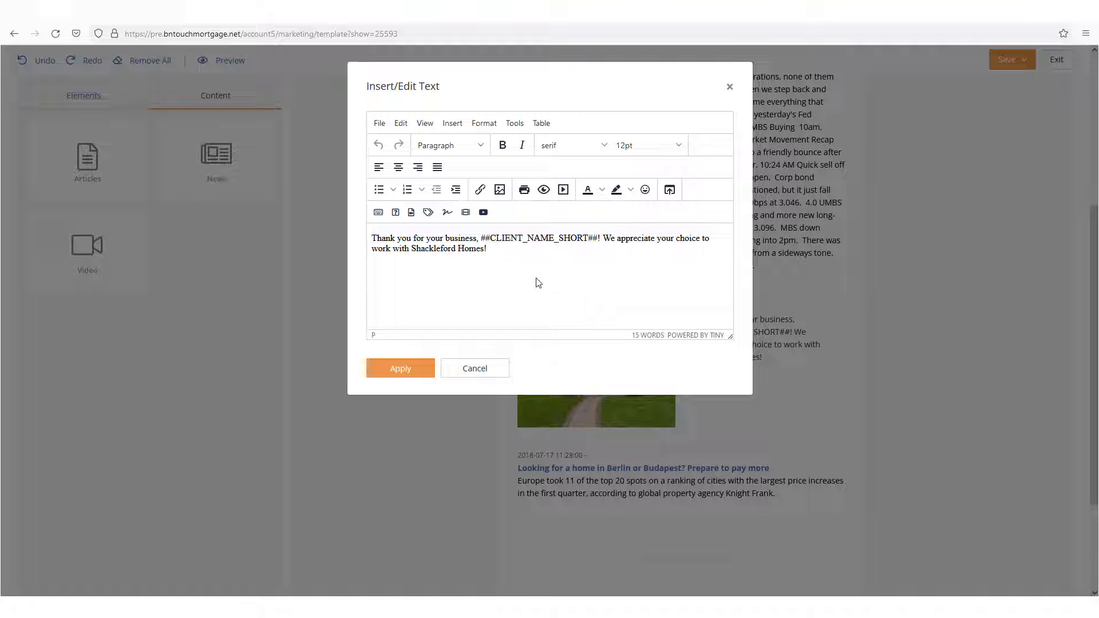
left_click(732, 87)
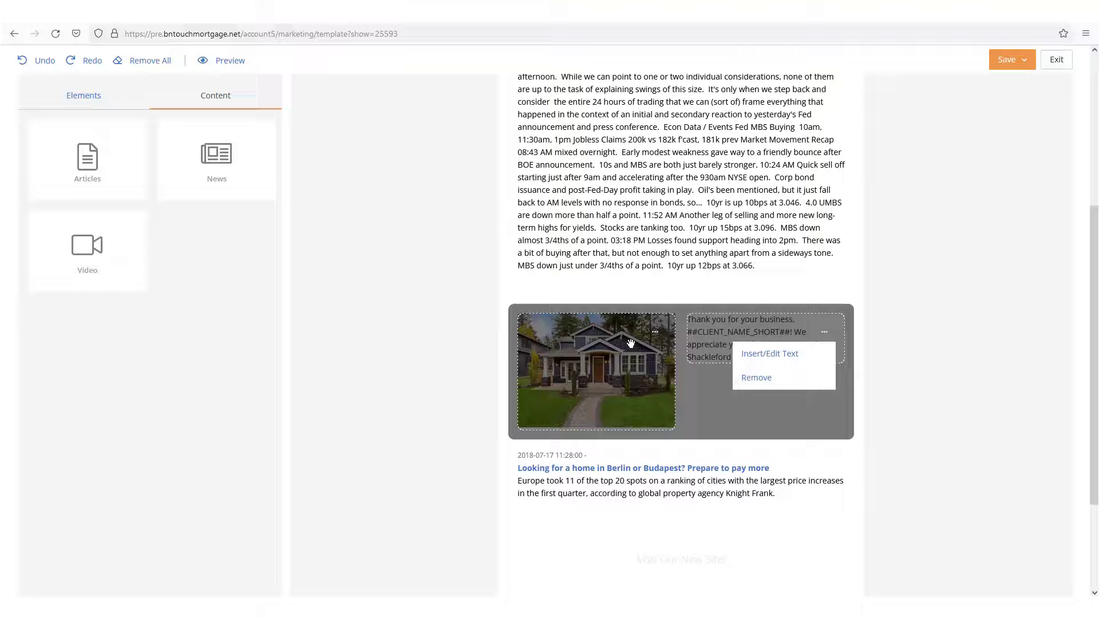
left_click(656, 334)
left_click(617, 354)
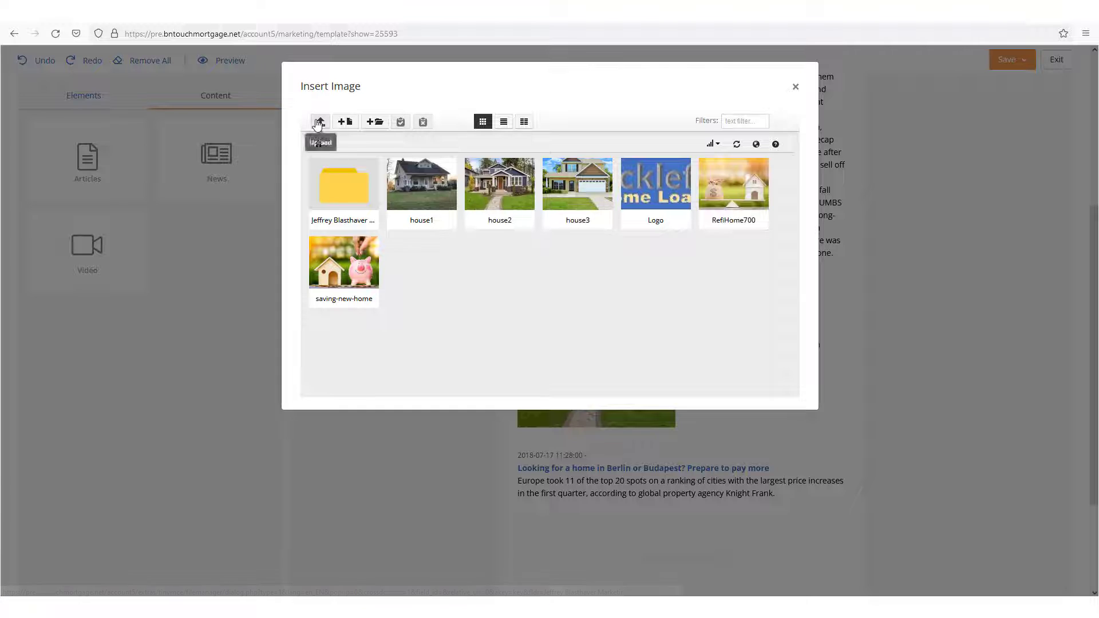
left_click(796, 87)
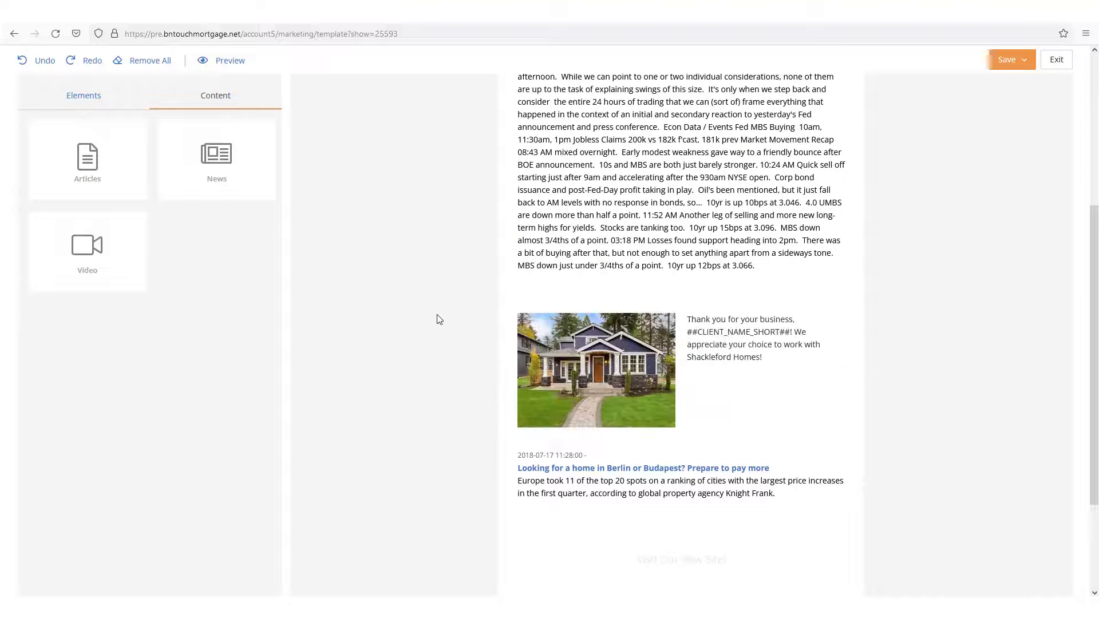
scroll(470, 416, "up", 6)
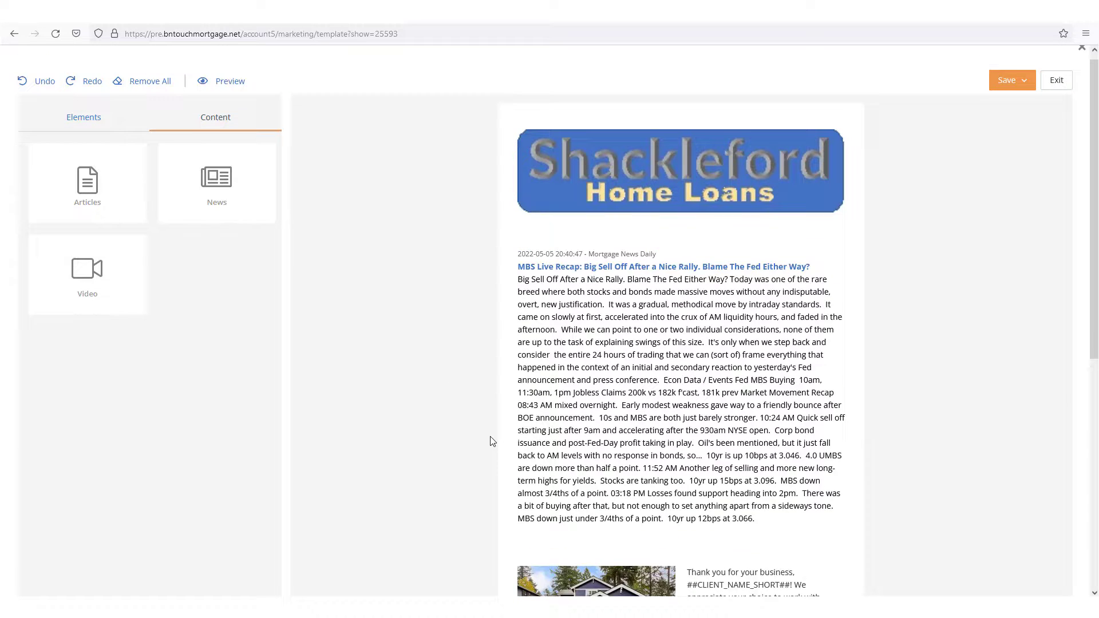
scroll(490, 436, "up", 2)
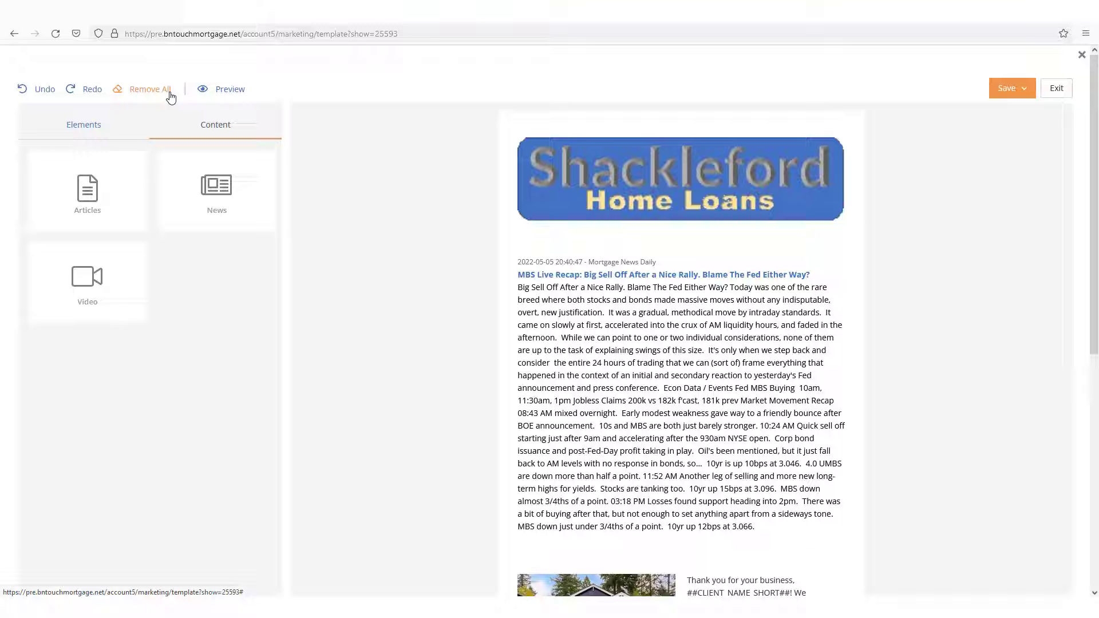
left_click(225, 90)
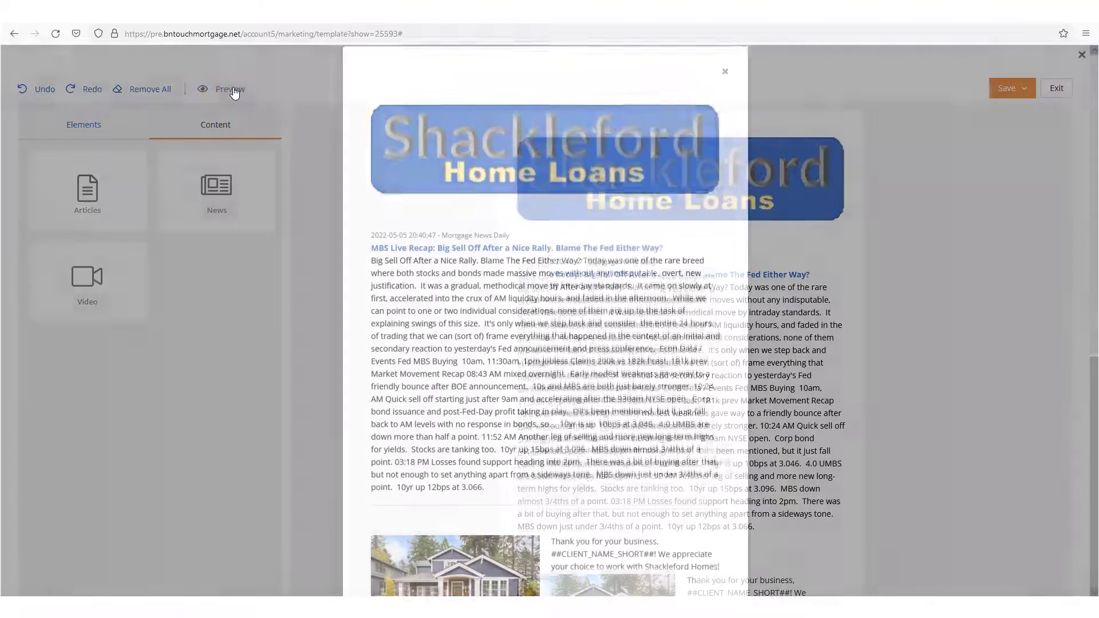
scroll(565, 258, "down", 5)
scroll(565, 259, "down", 5)
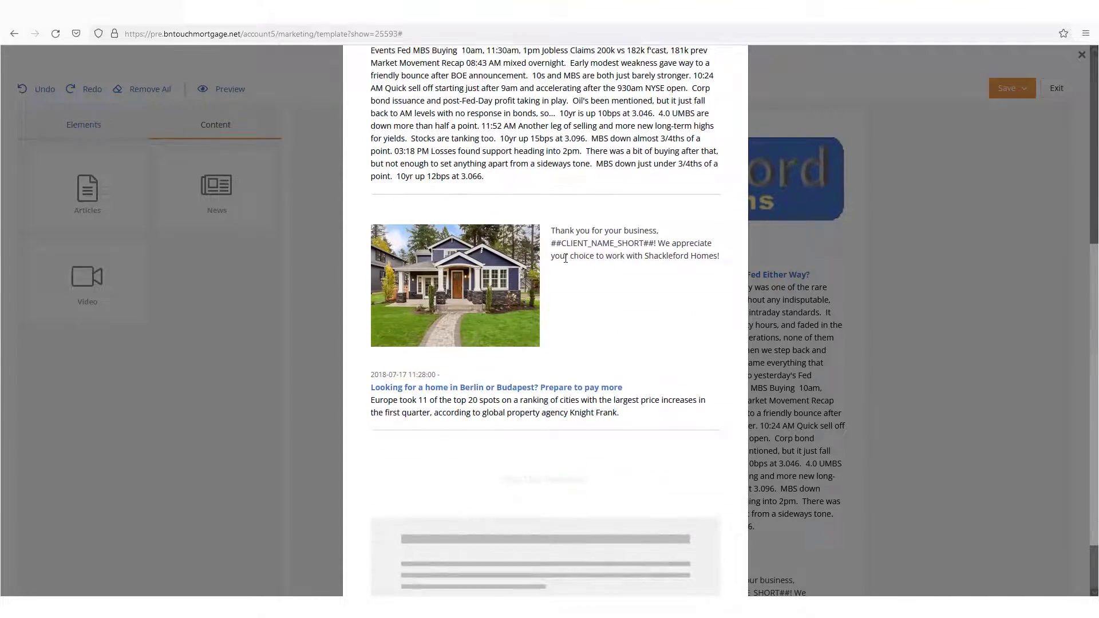
scroll(565, 258, "down", 3)
scroll(565, 262, "up", 5)
scroll(565, 262, "up", 5)
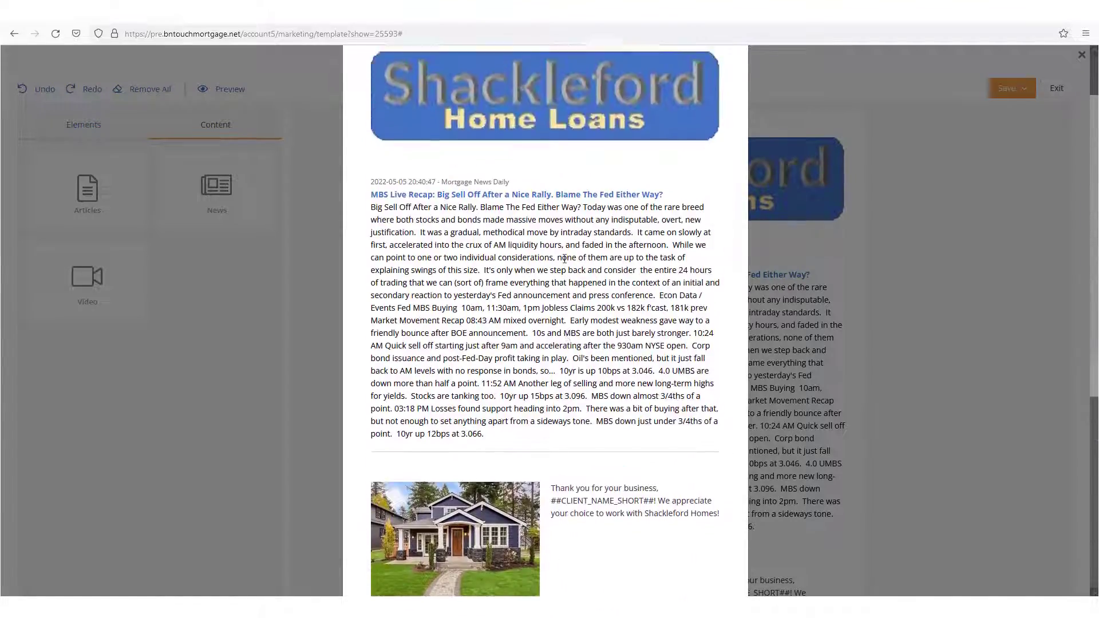
scroll(565, 264, "up", 3)
left_click(727, 90)
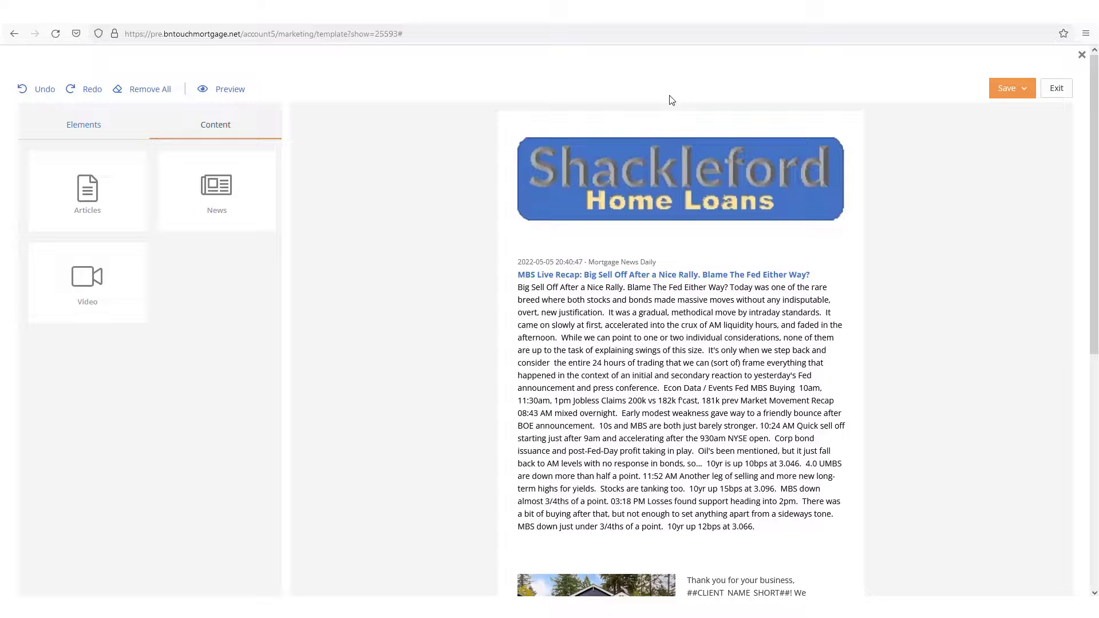
Step: Show the orange Save button's dropdown with the plain save and save-as-new-template options
left_click(1023, 90)
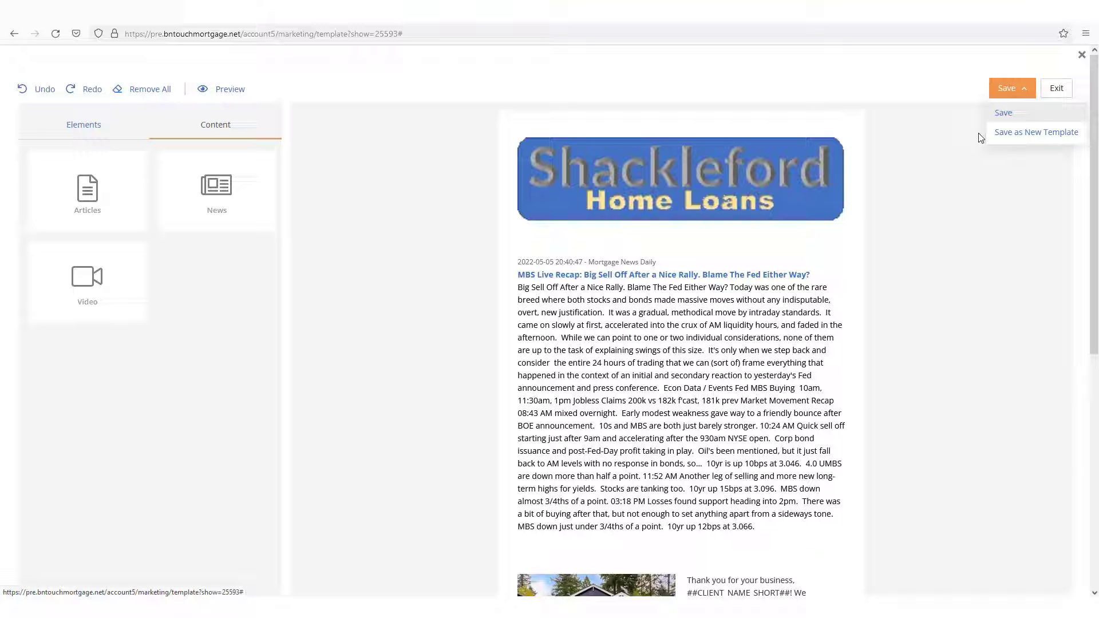
Step: Store the email as template '2 - Email Blast Template', subject 'Shackleford Homes Newsletter', and acknowledge the confirmation
left_click(1021, 135)
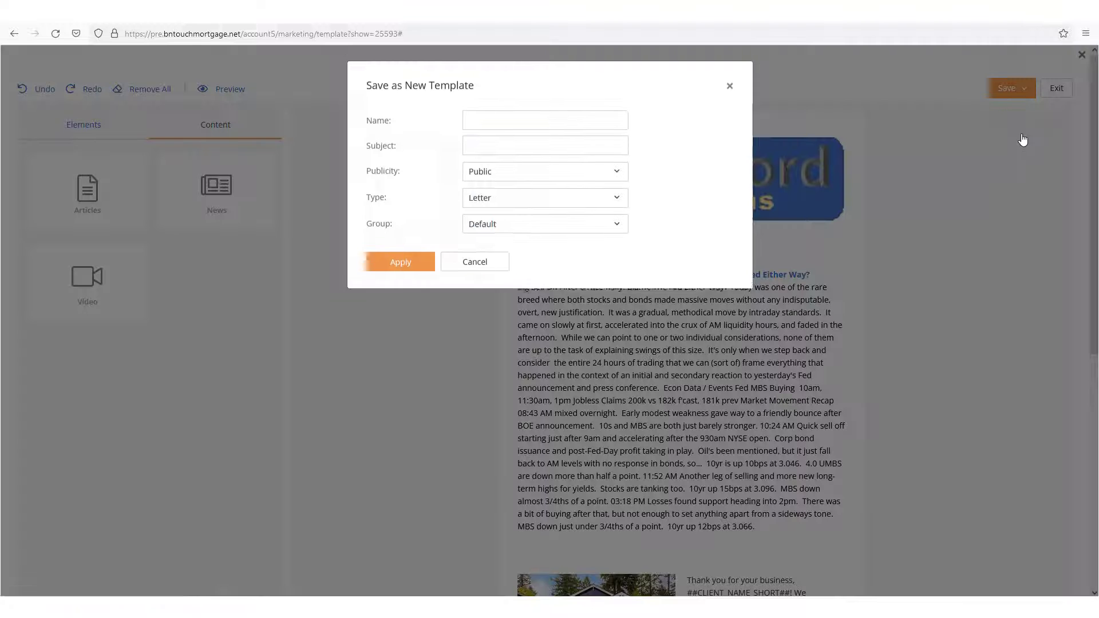
left_click(513, 123)
type("2 - Email Blast")
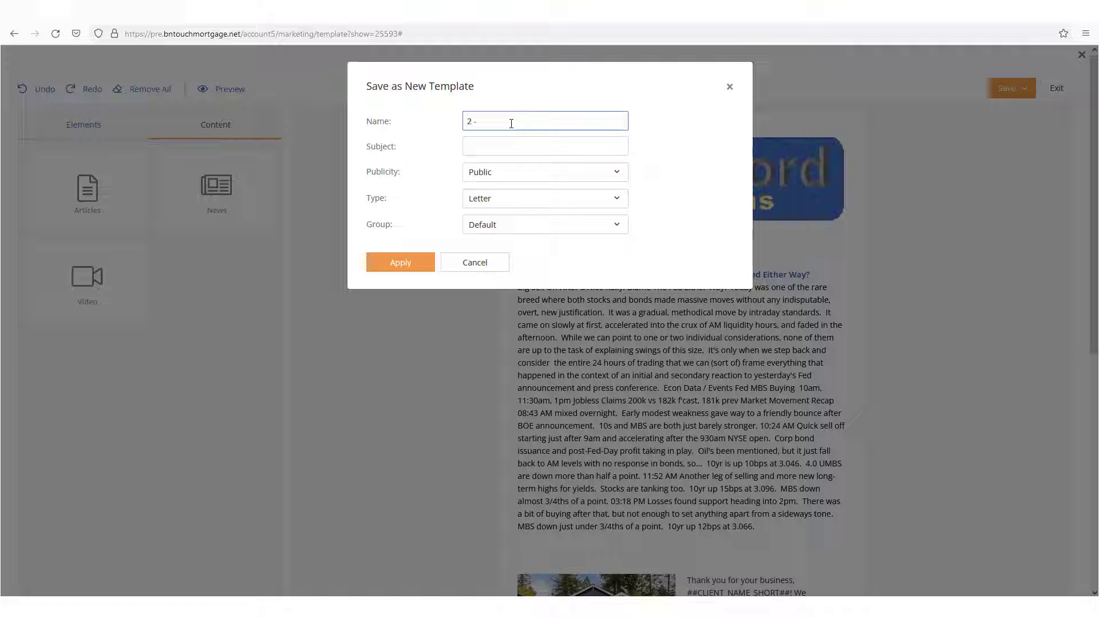
type("Template")
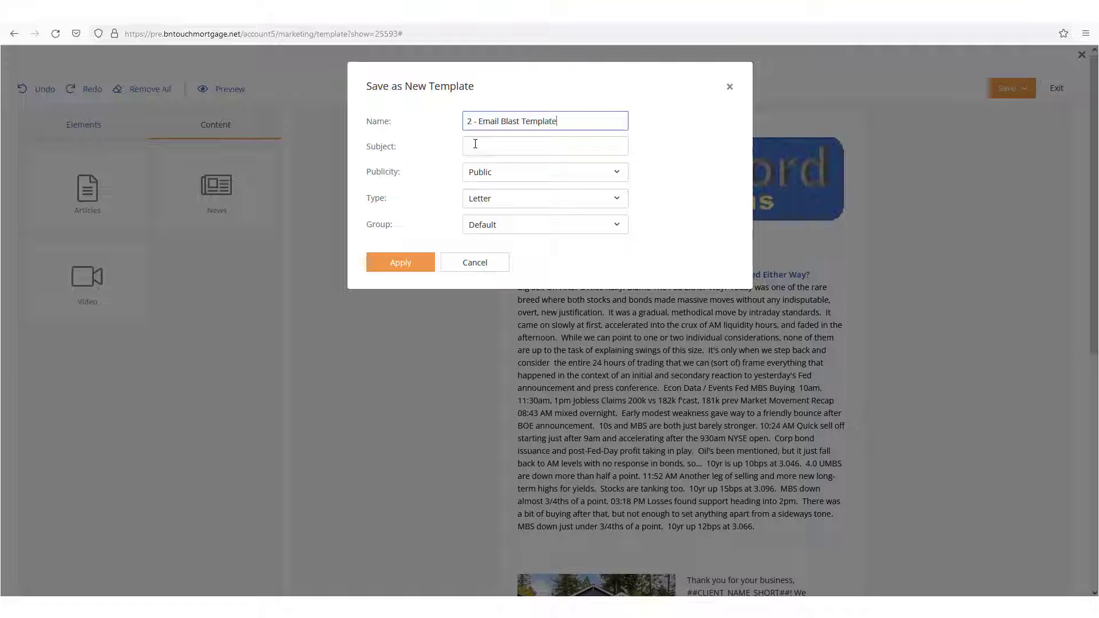
left_click(475, 144)
type("Sha")
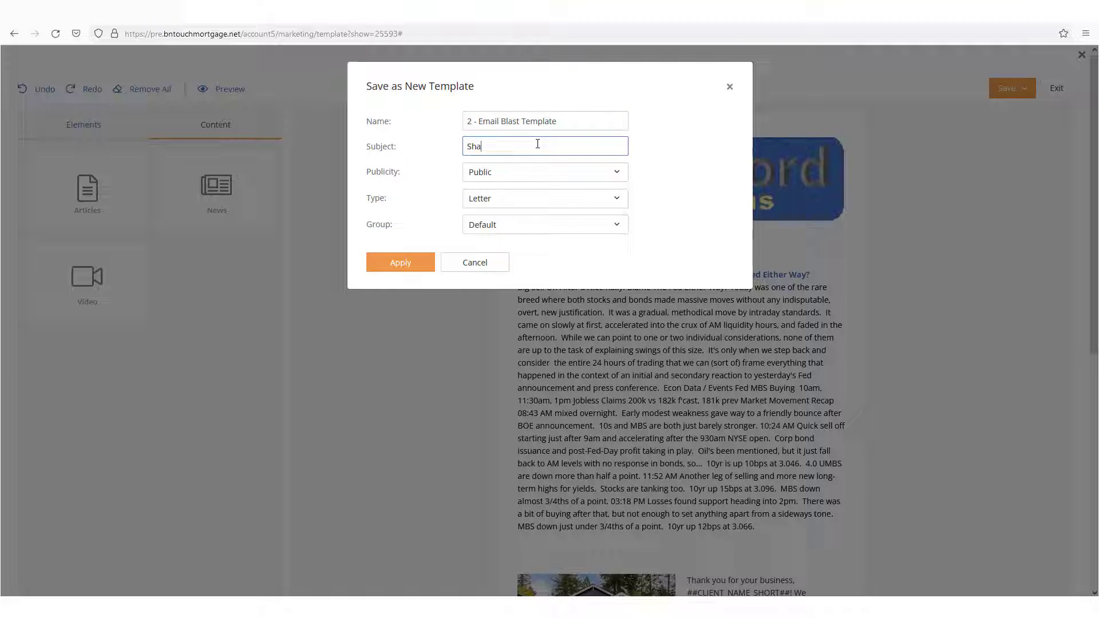
type("ford Homes")
type(" Newsletter")
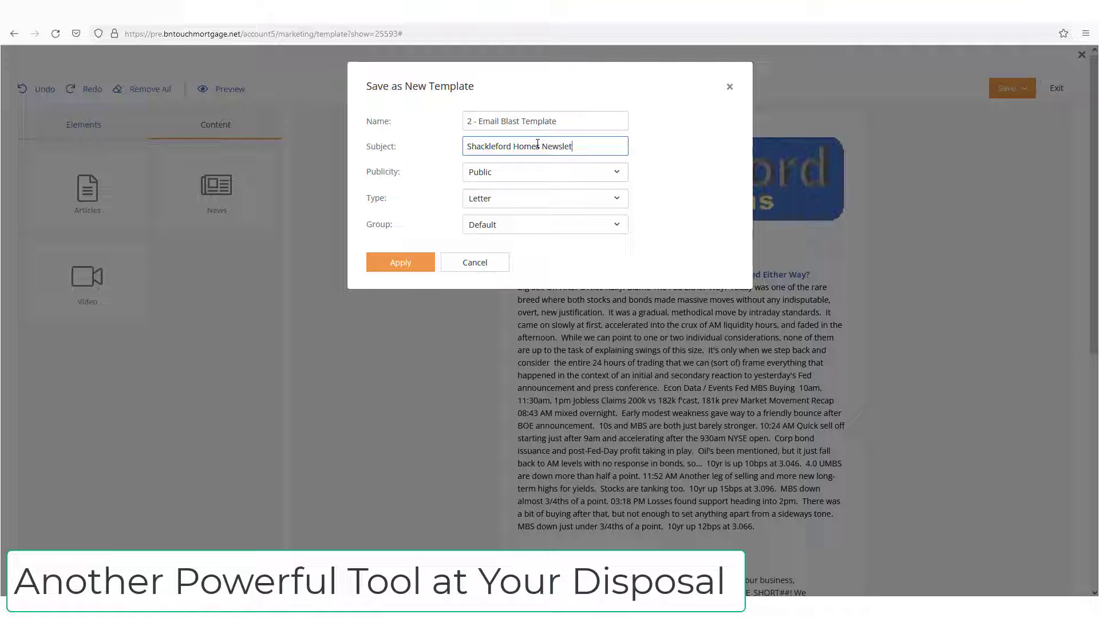
left_click(427, 172)
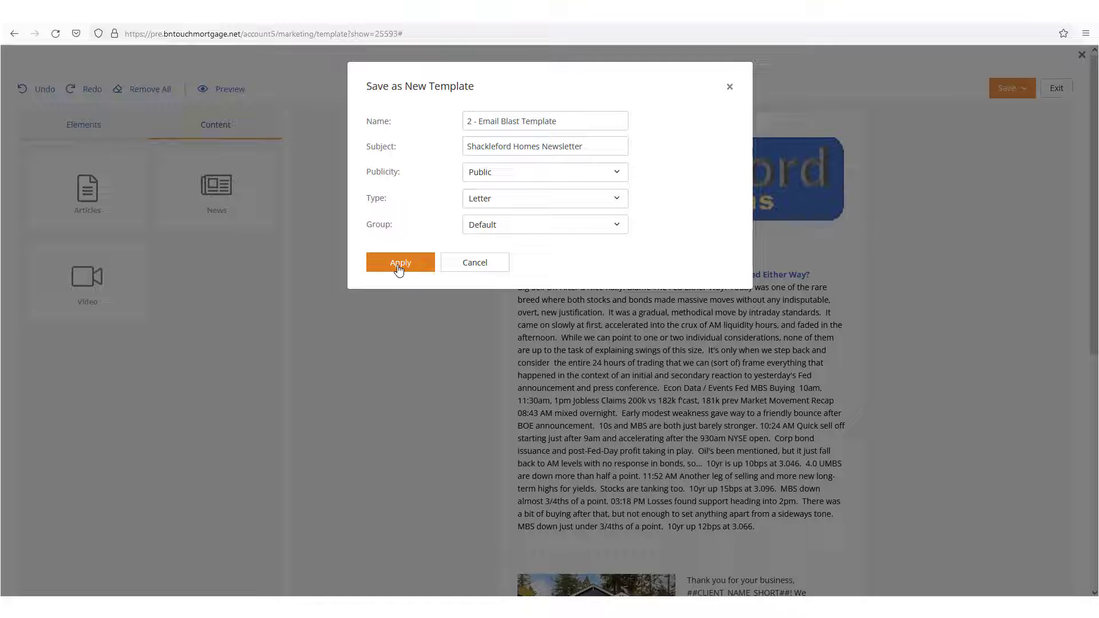
left_click(401, 263)
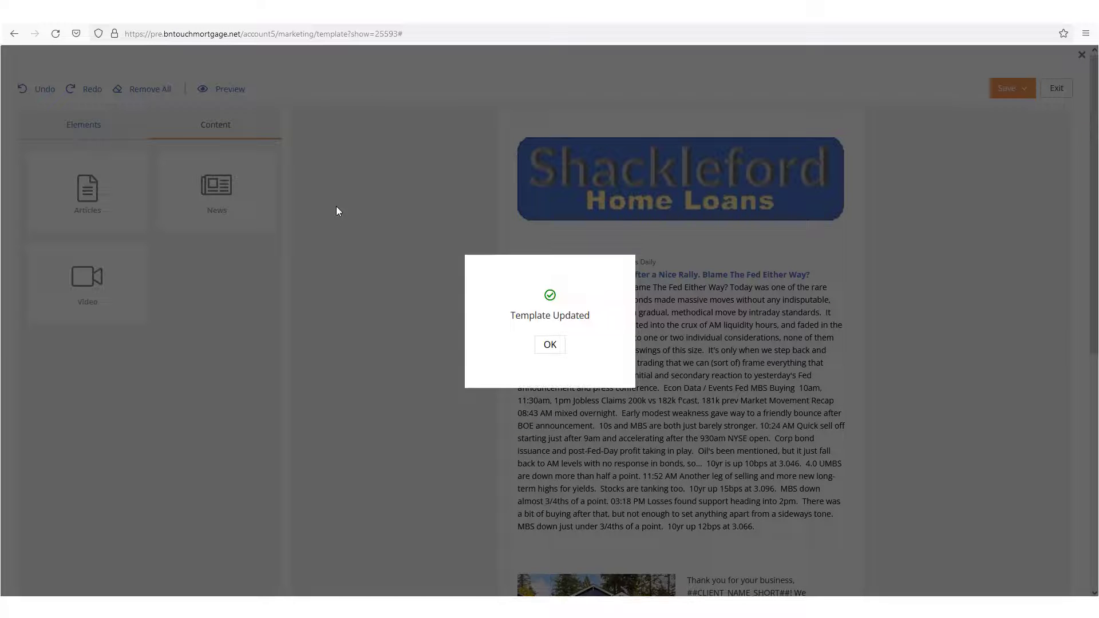
left_click(557, 348)
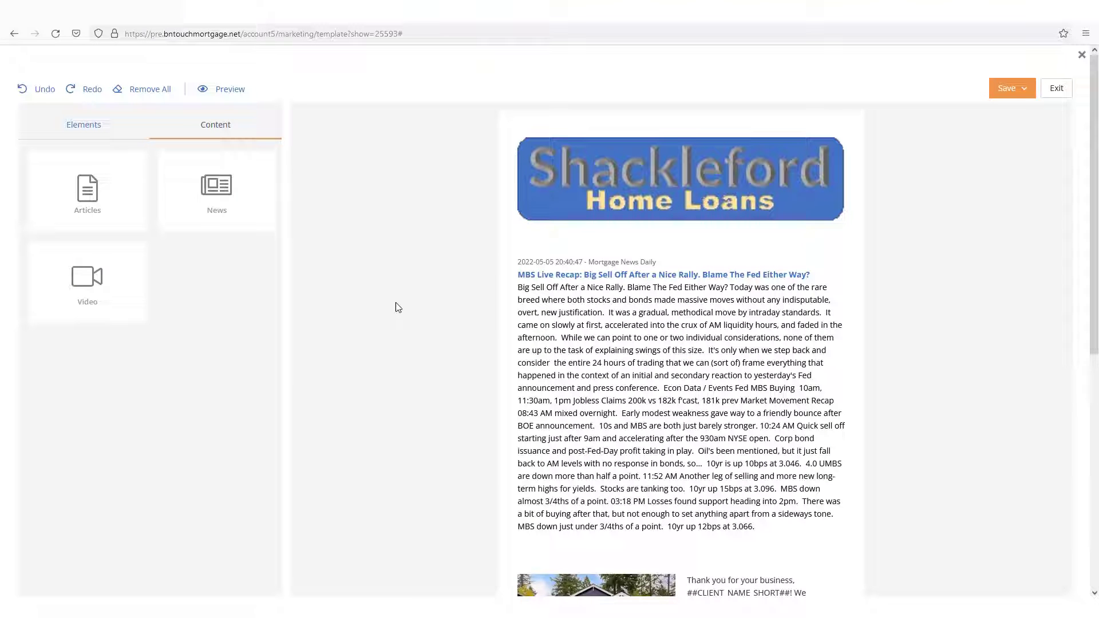
scroll(386, 267, "down", 5)
scroll(386, 267, "down", 5)
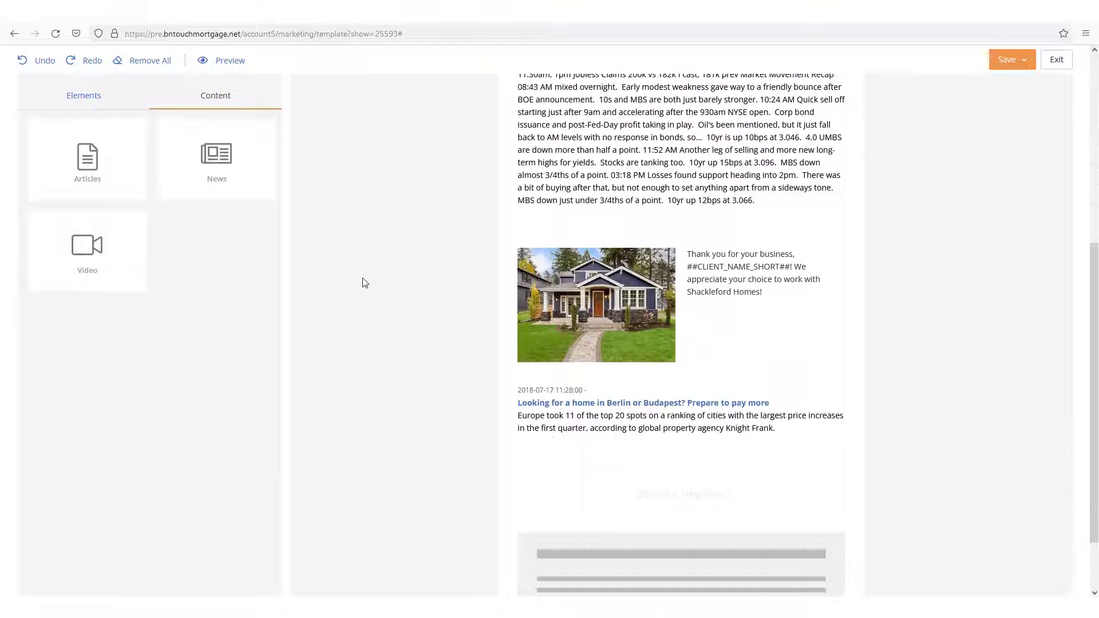
mouse_move(753, 276)
left_click(789, 291)
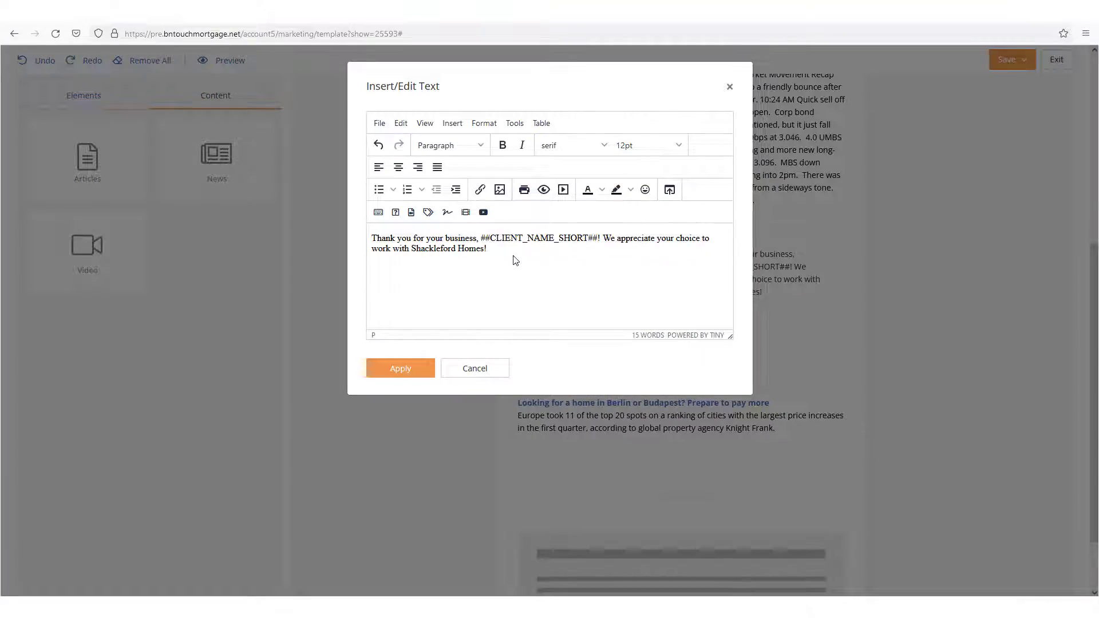
left_click(429, 212)
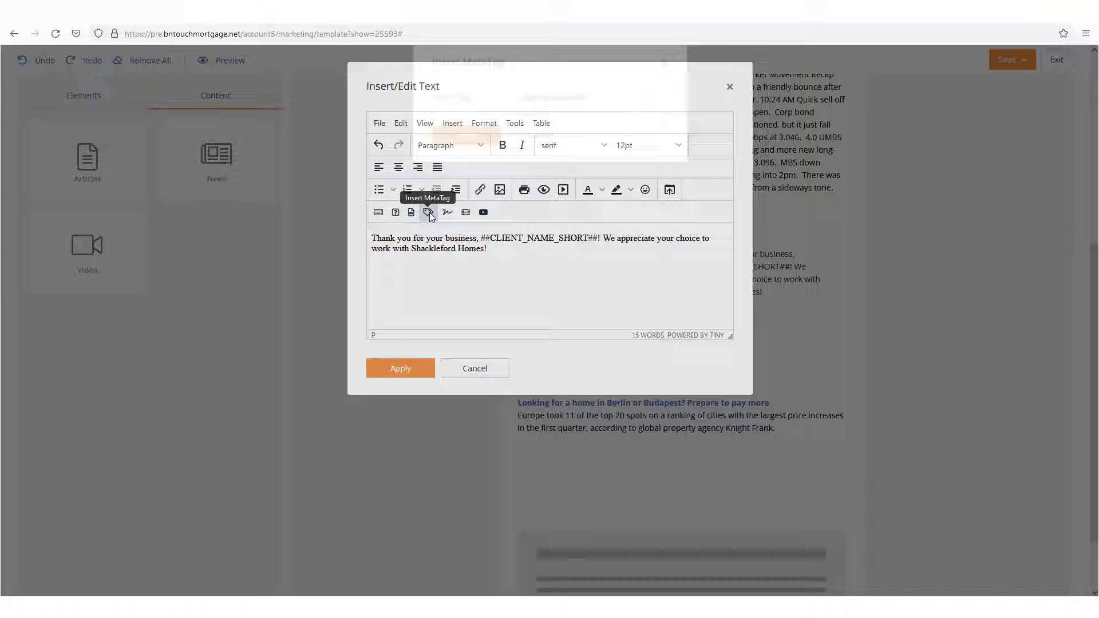
left_click(609, 124)
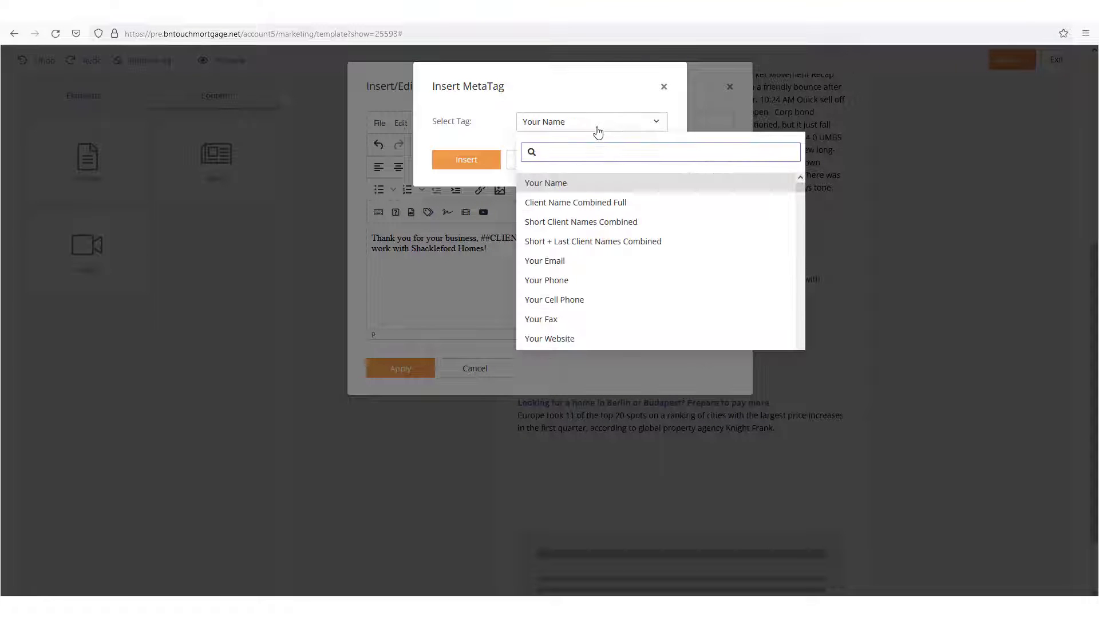
scroll(567, 310, "down", 3)
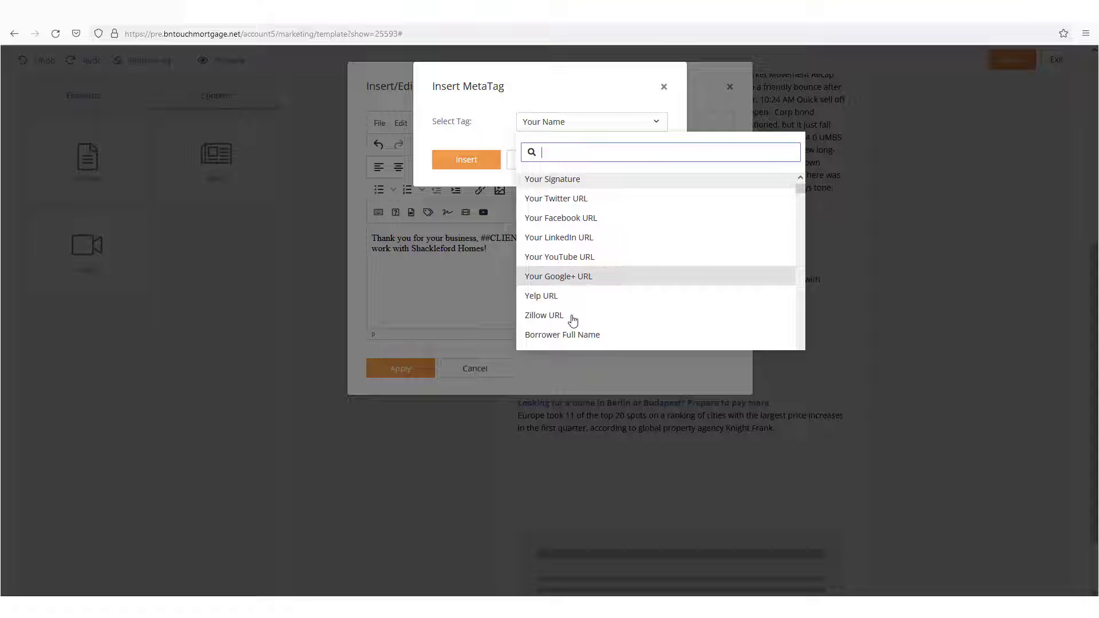
scroll(570, 313, "down", 3)
scroll(571, 317, "down", 3)
scroll(570, 318, "down", 3)
left_click(479, 269)
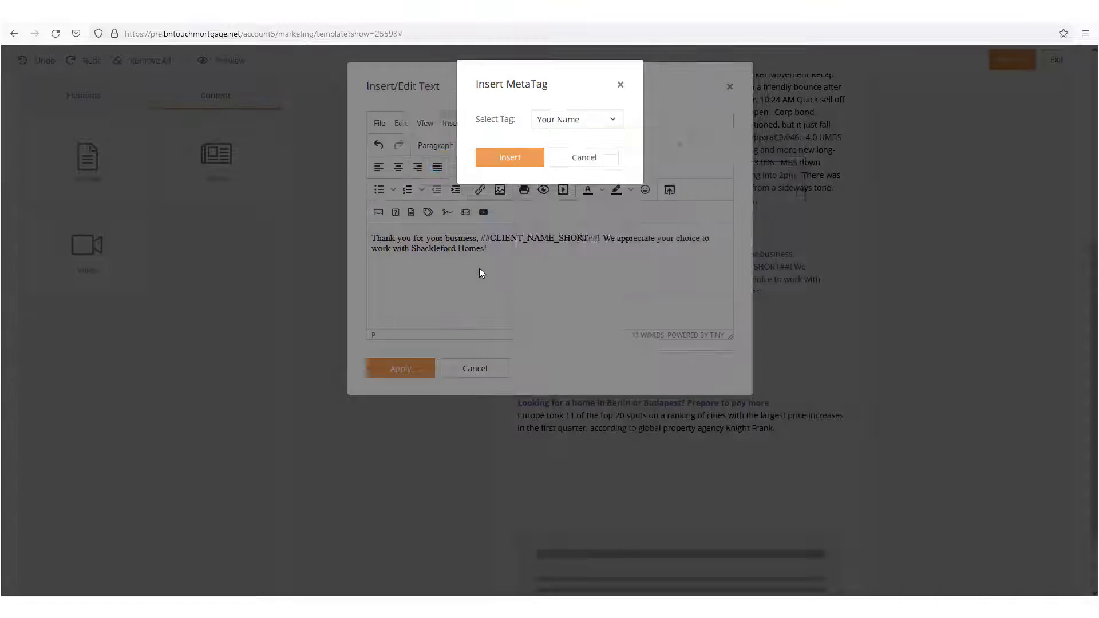
key("Escape")
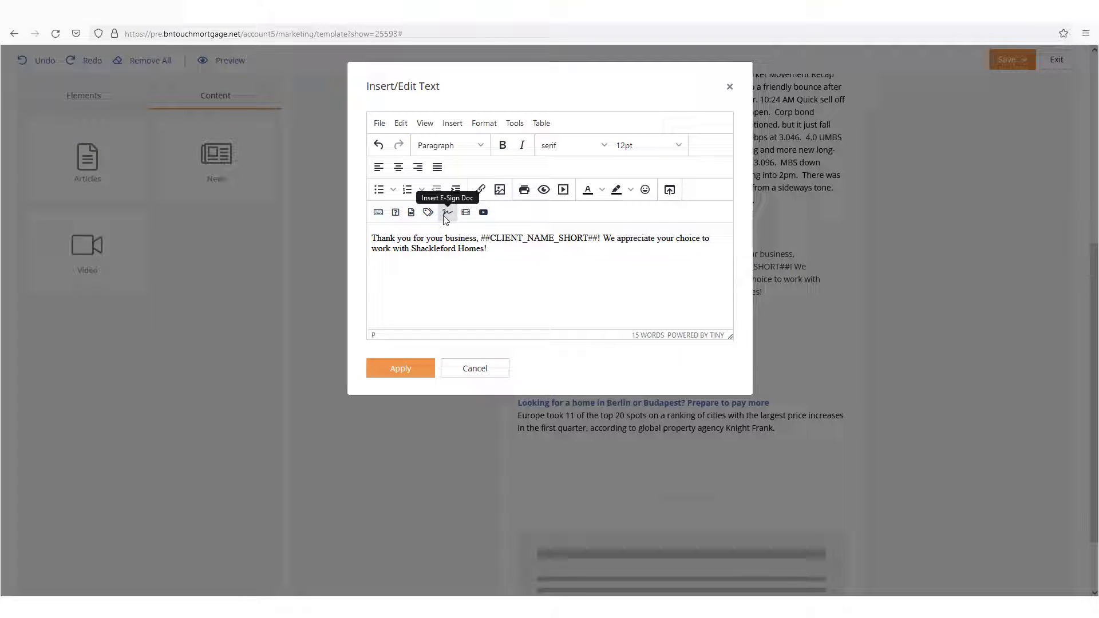
left_click(445, 213)
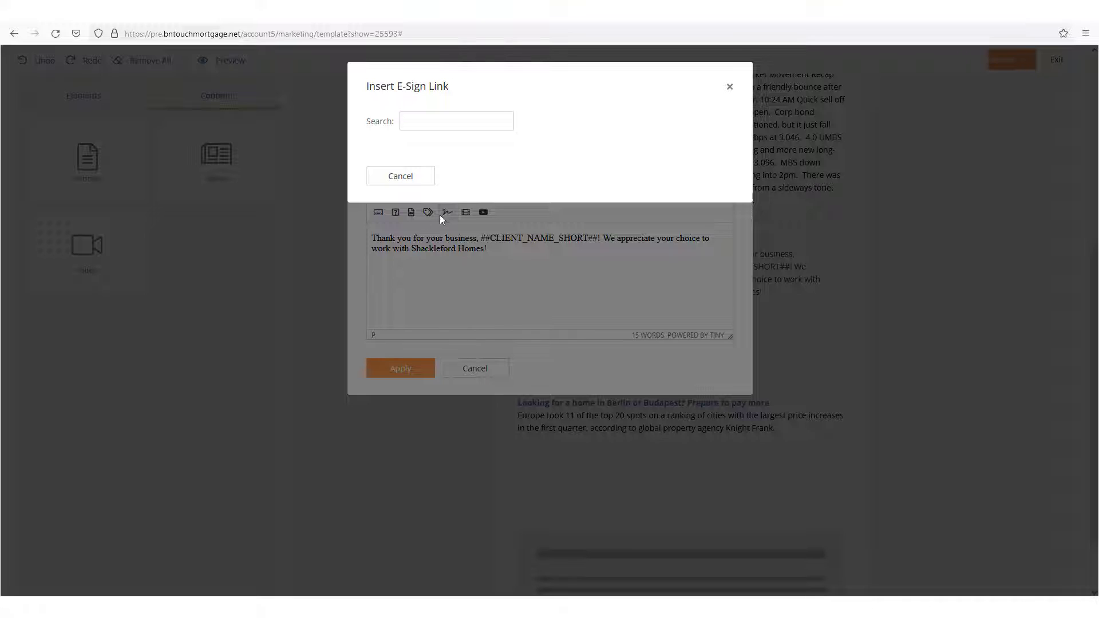
left_click(401, 175)
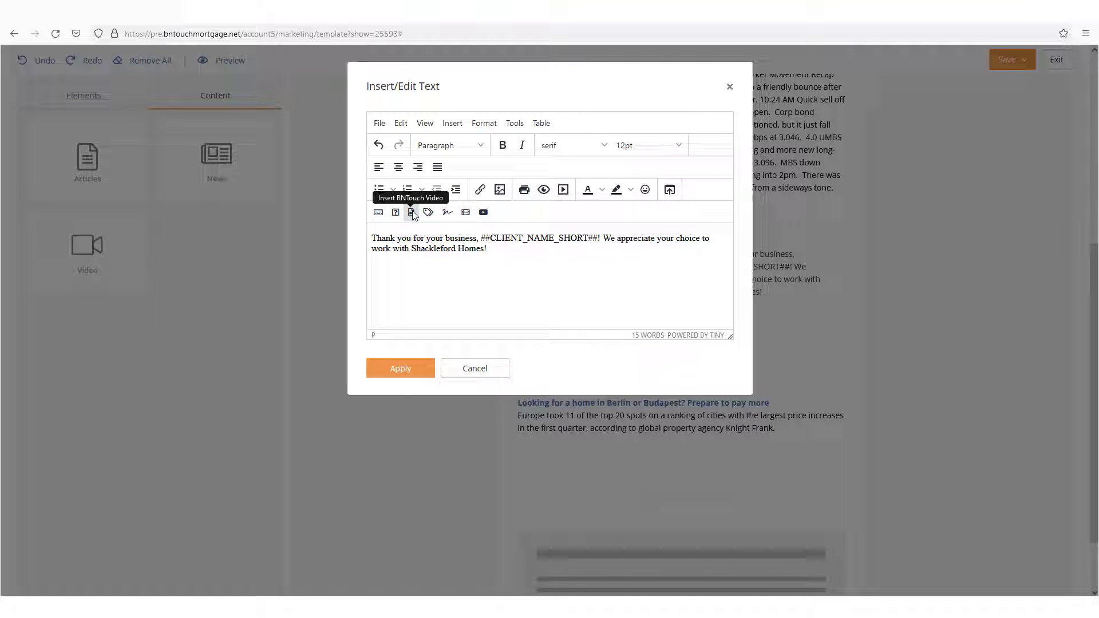
left_click(411, 212)
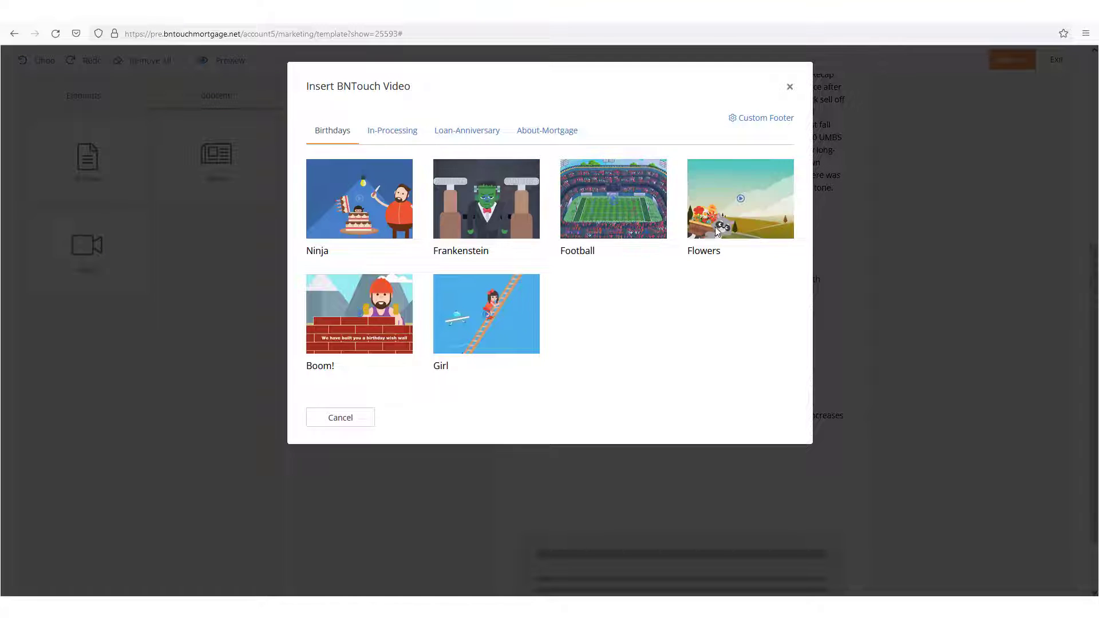
mouse_move(486, 315)
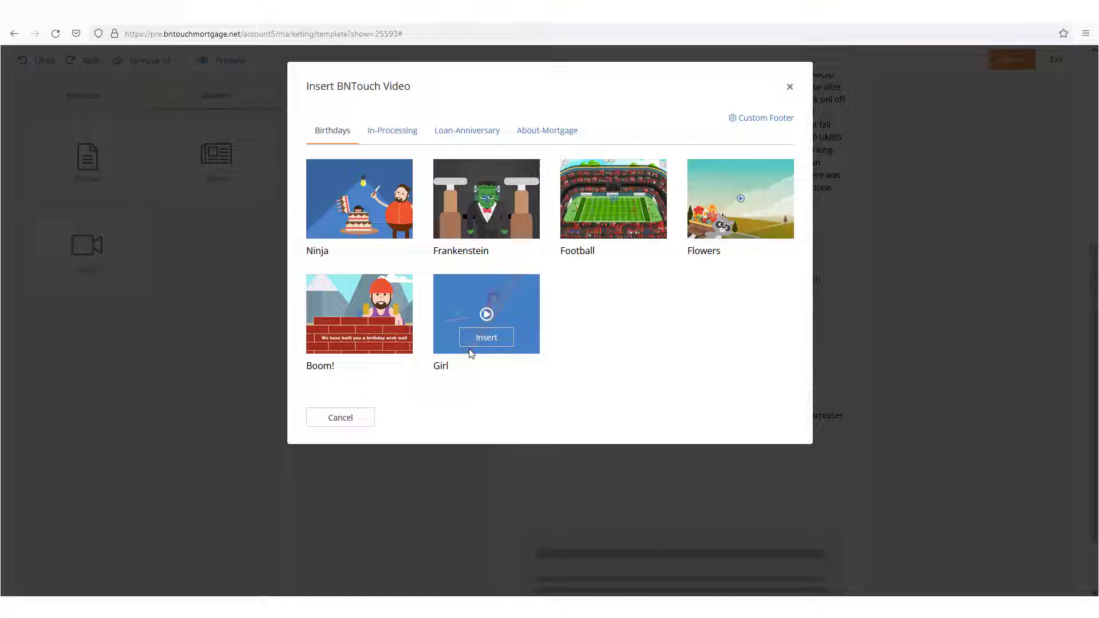
left_click(392, 129)
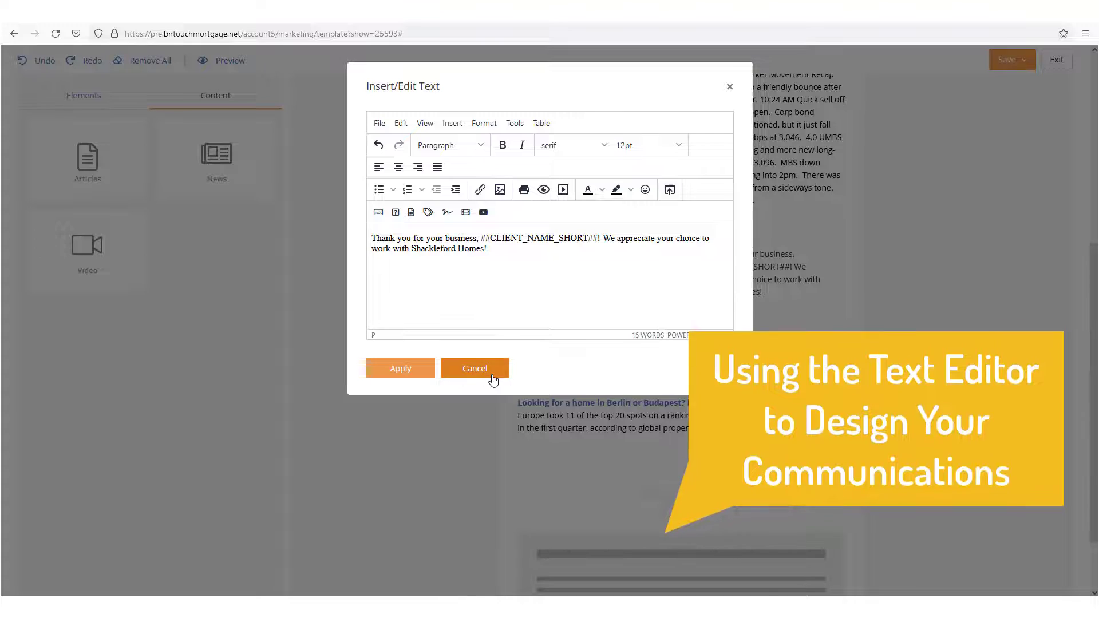
left_click(475, 368)
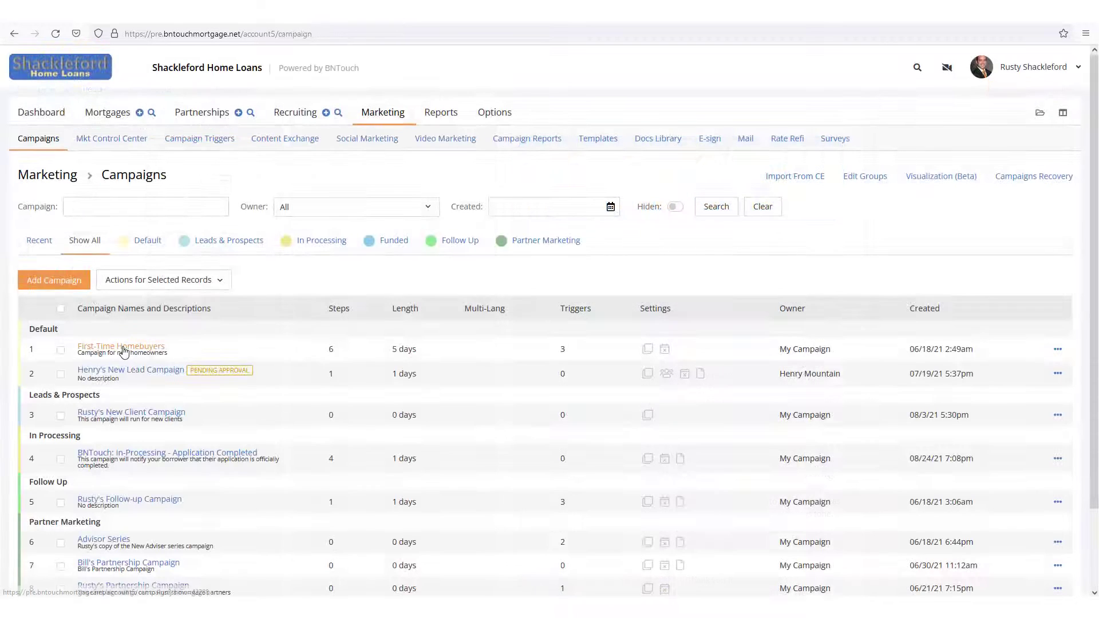
Step: View the First-Time Homebuyers campaign's new-step options, then return to the Marketing Templates list
left_click(121, 347)
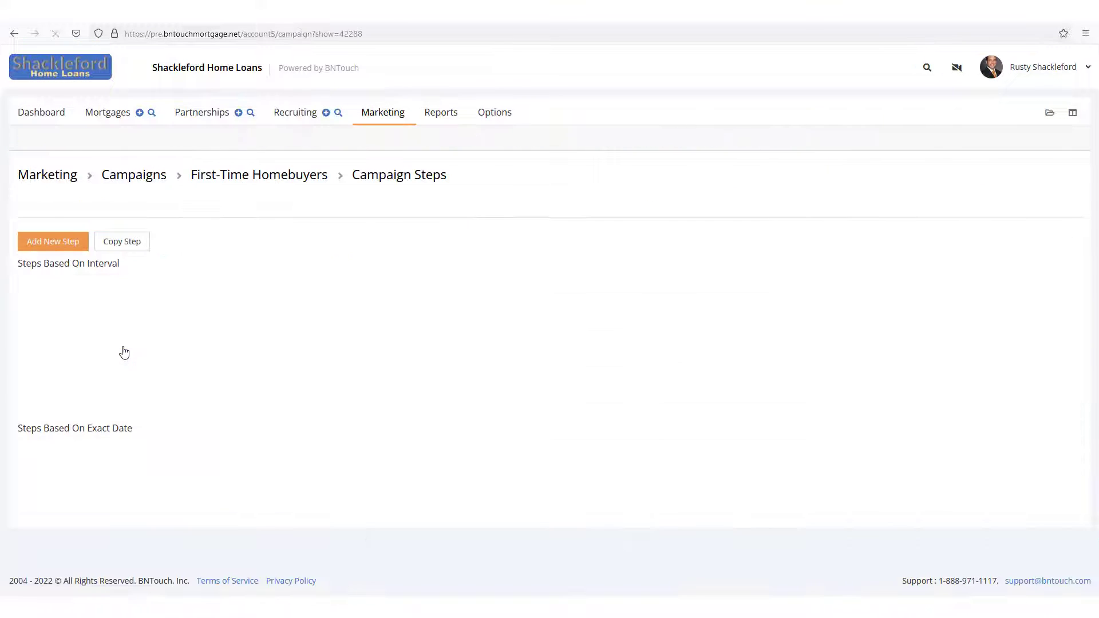
left_click(53, 241)
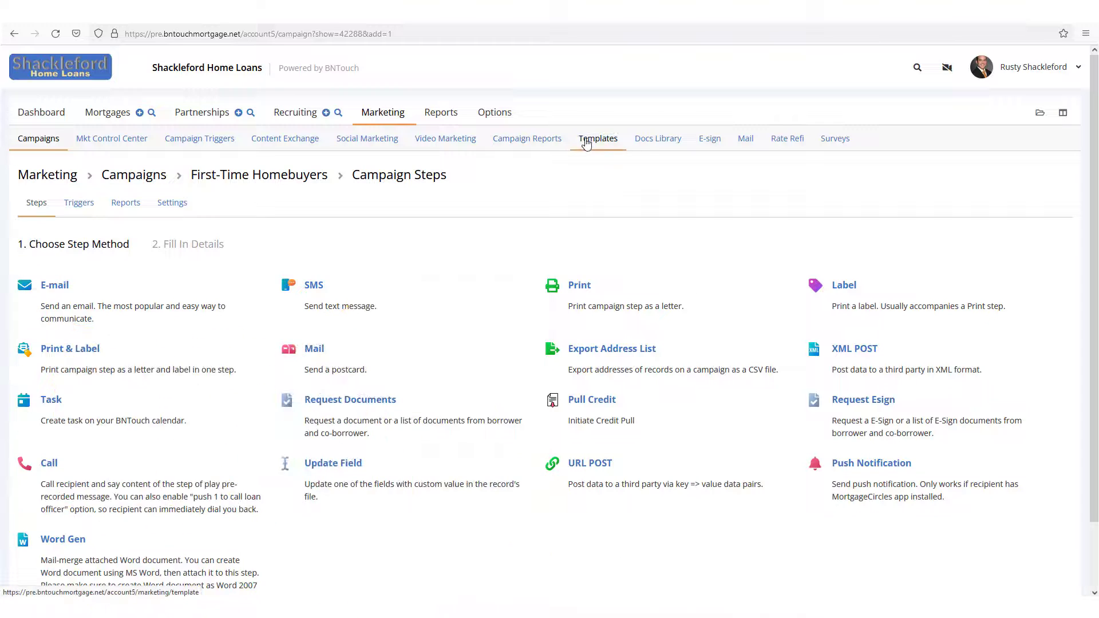
left_click(586, 144)
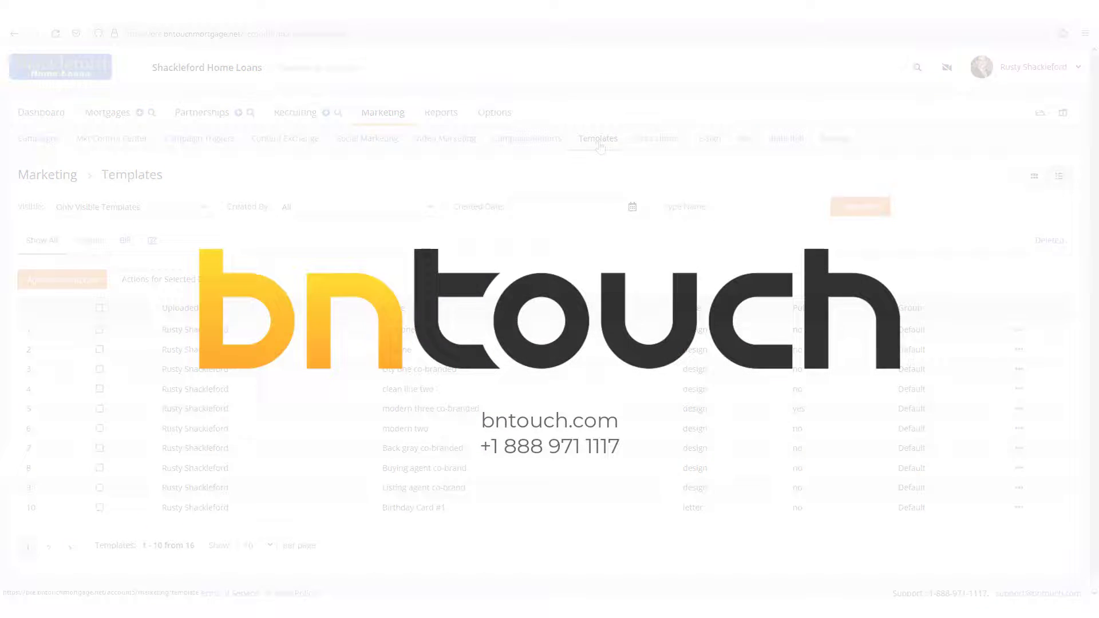